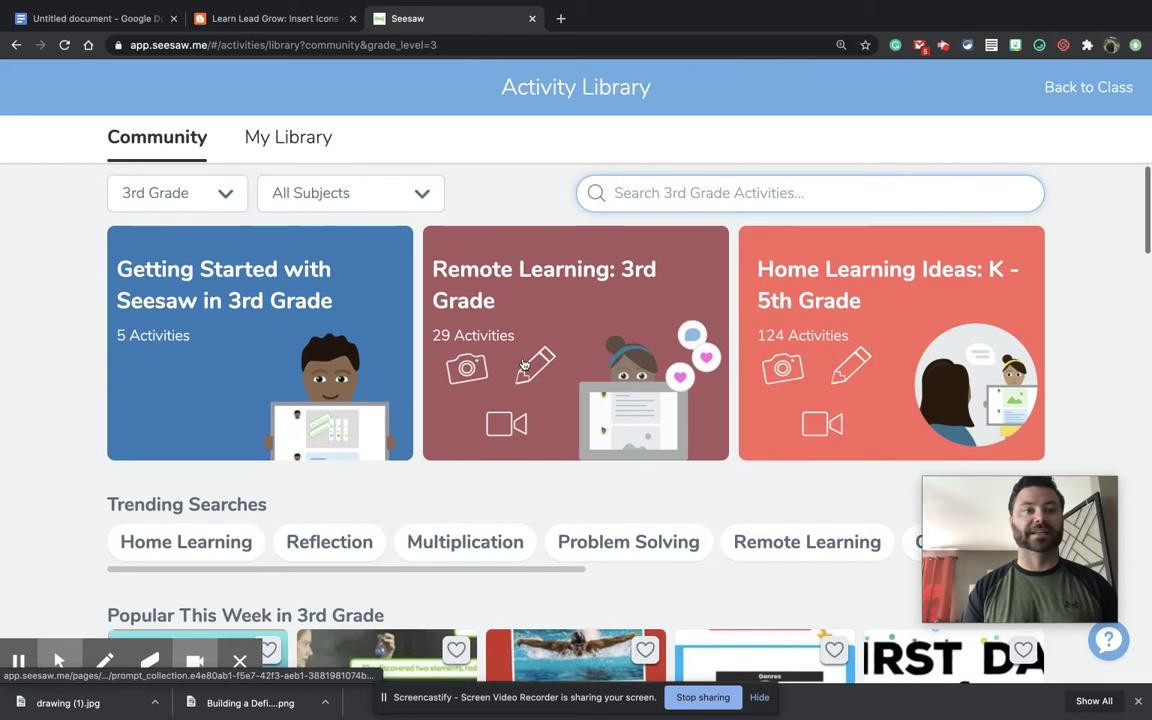
Create a new activity in My Library and name it "Definition of Blended Learning"
click(265, 141)
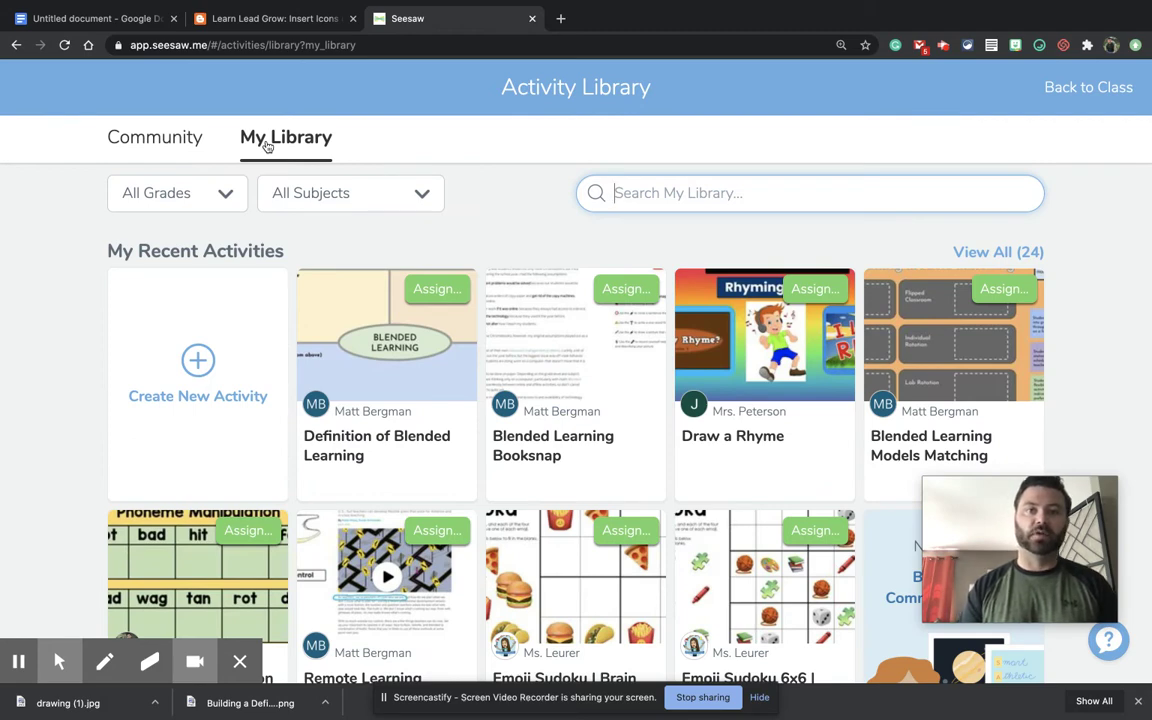
click(196, 361)
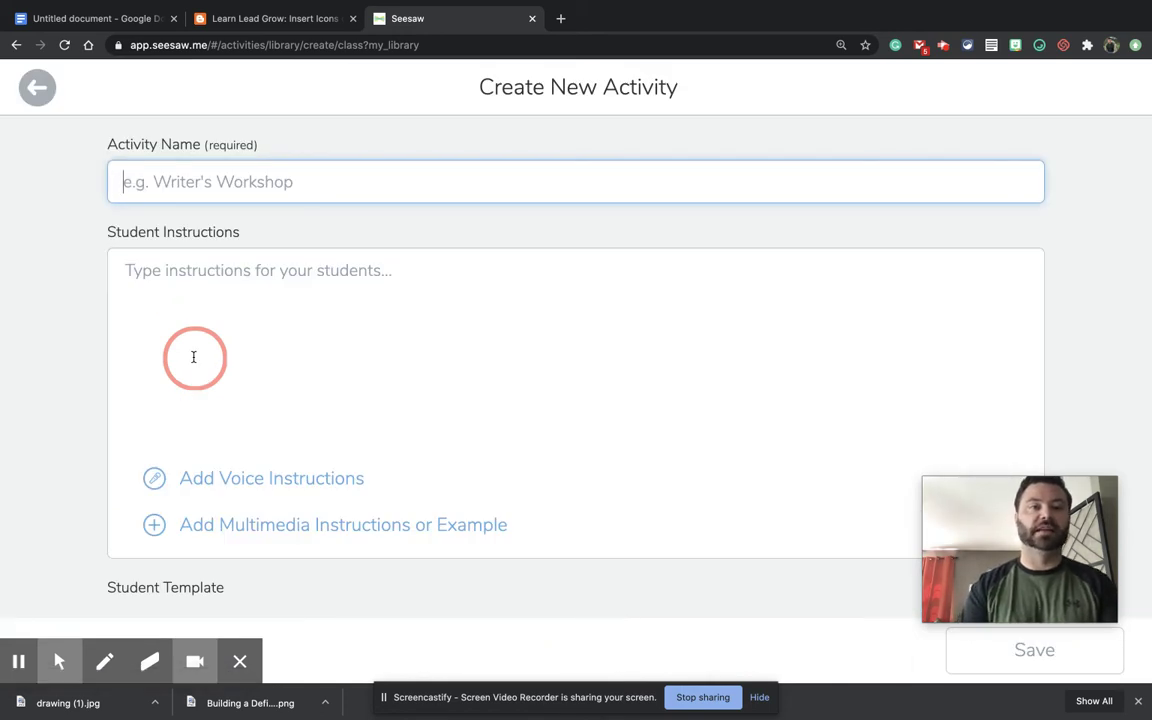
text(Definition )
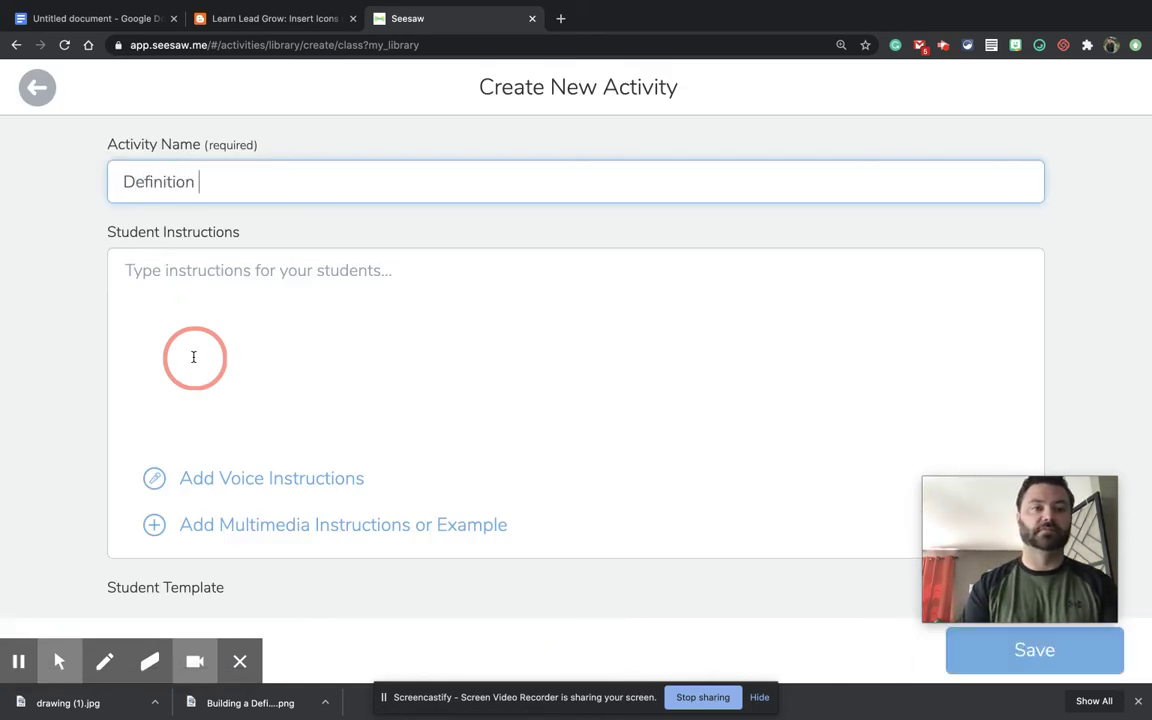
text(of Blend)
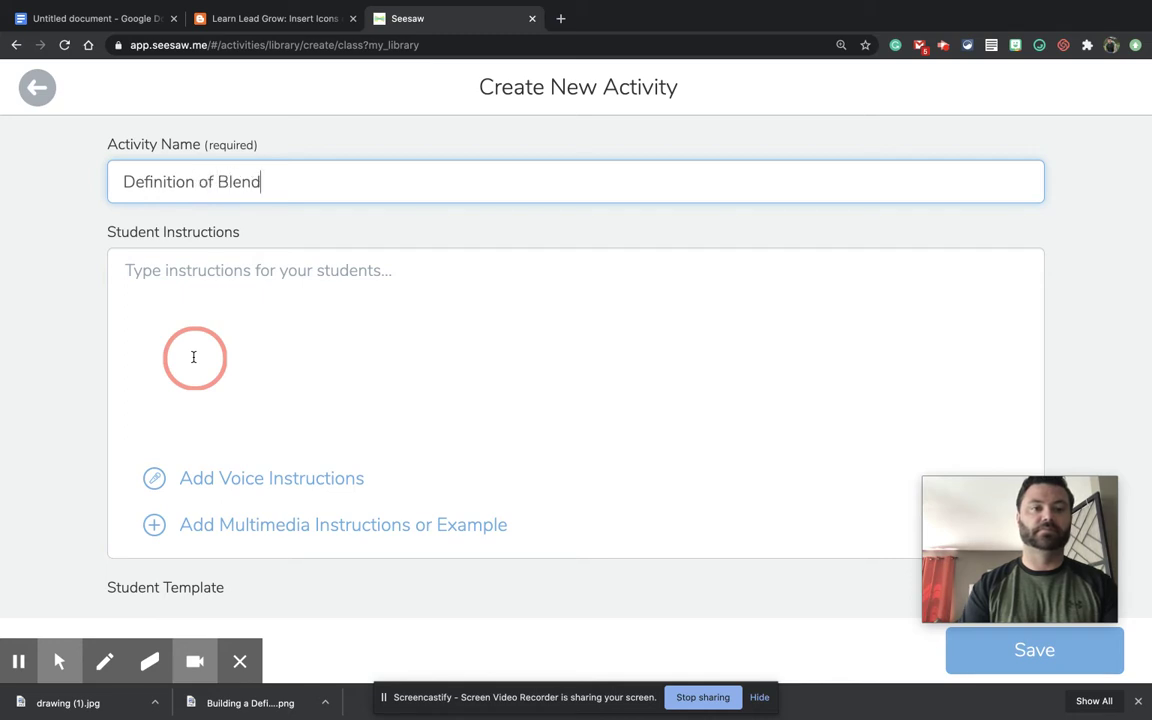
text(ed Learning)
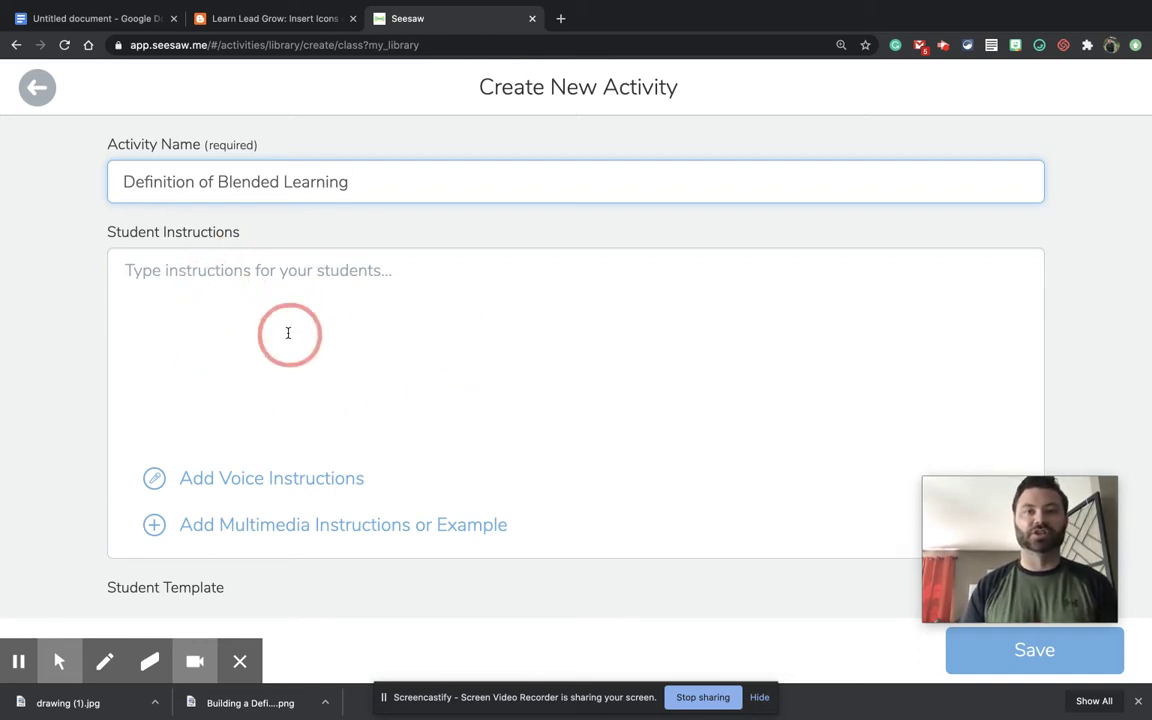
Copy all the instruction text from the Google Docs document and paste it into the activity's Student Instructions
click(85, 17)
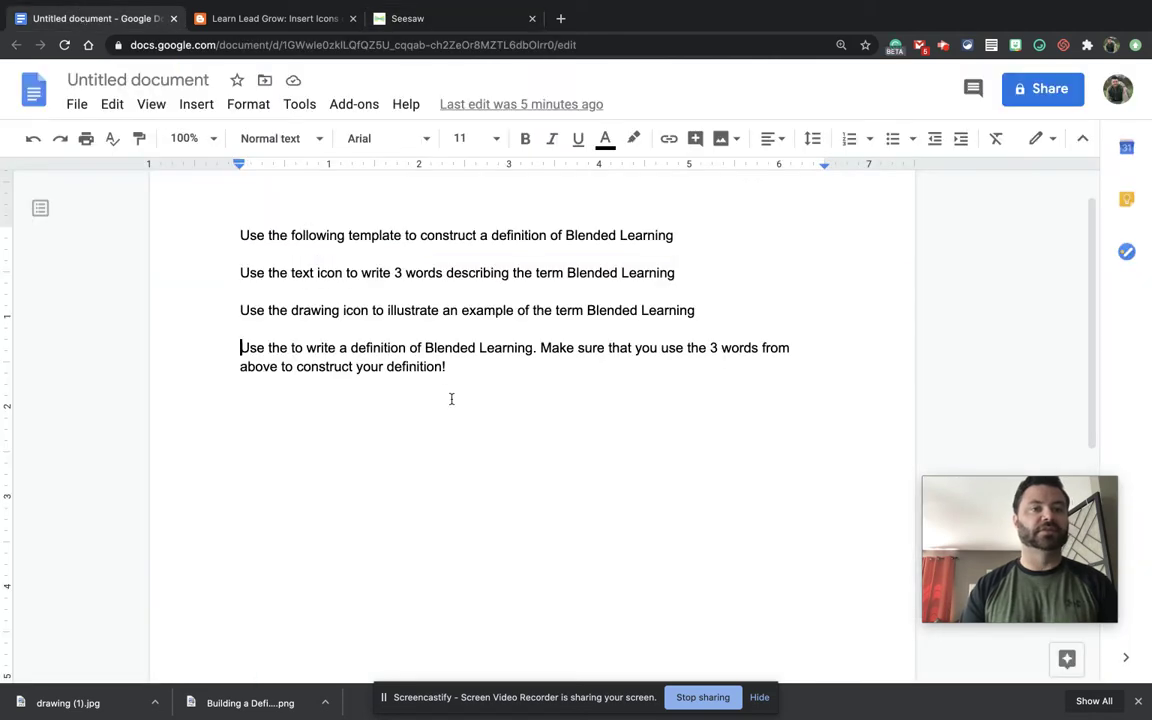
click(458, 368)
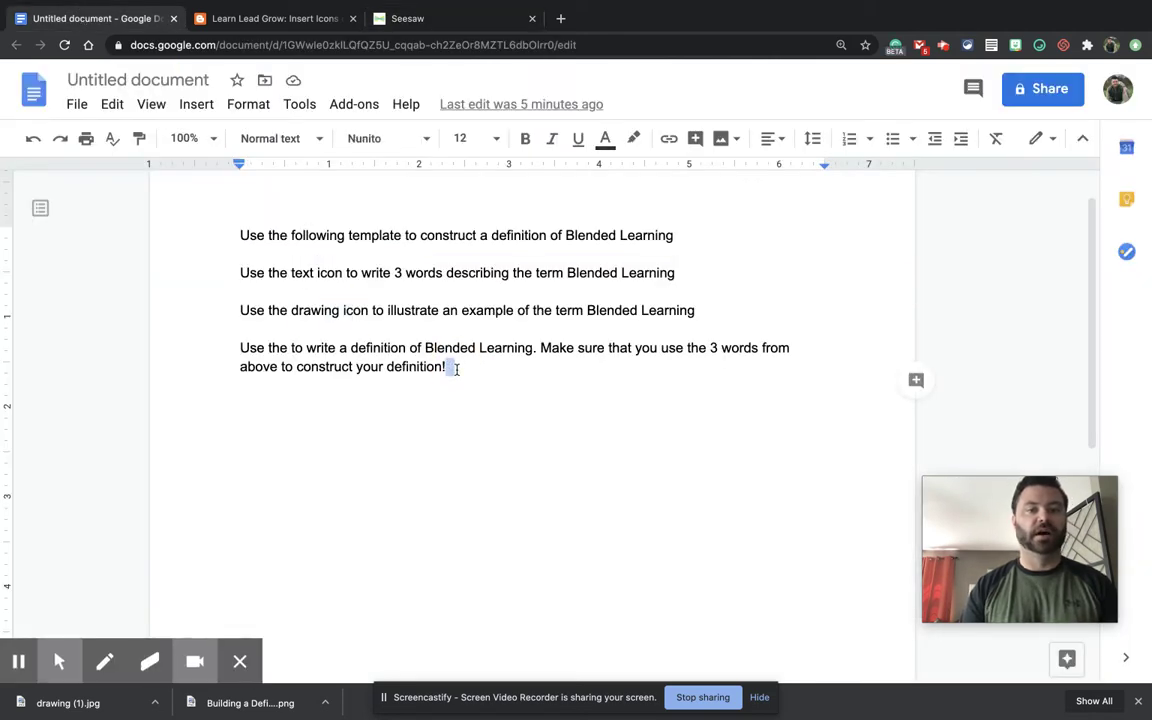
click(342, 332)
drag(342, 332, 213, 232)
key(ctrl+c)
double_click(490, 372)
click(420, 18)
click(267, 296)
key(ctrl+v)
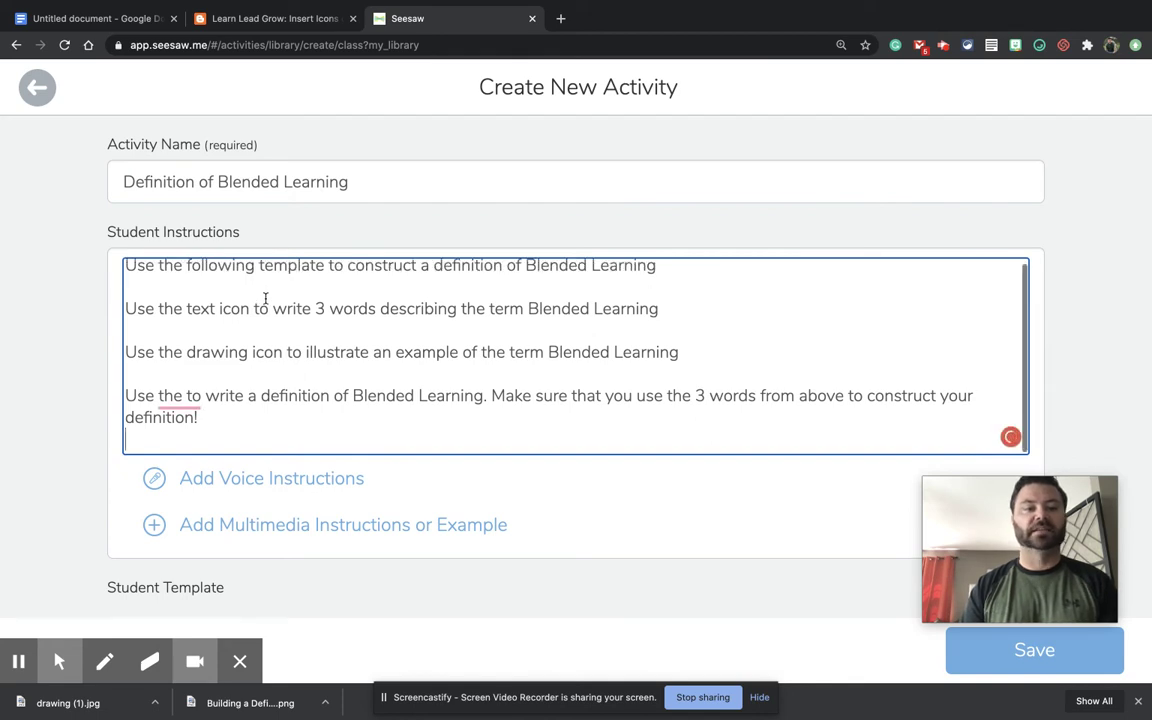
Upload the downloaded "Building a Defi..." PNG as the student response template and attach it to the activity
scroll(386, 560, down, 2)
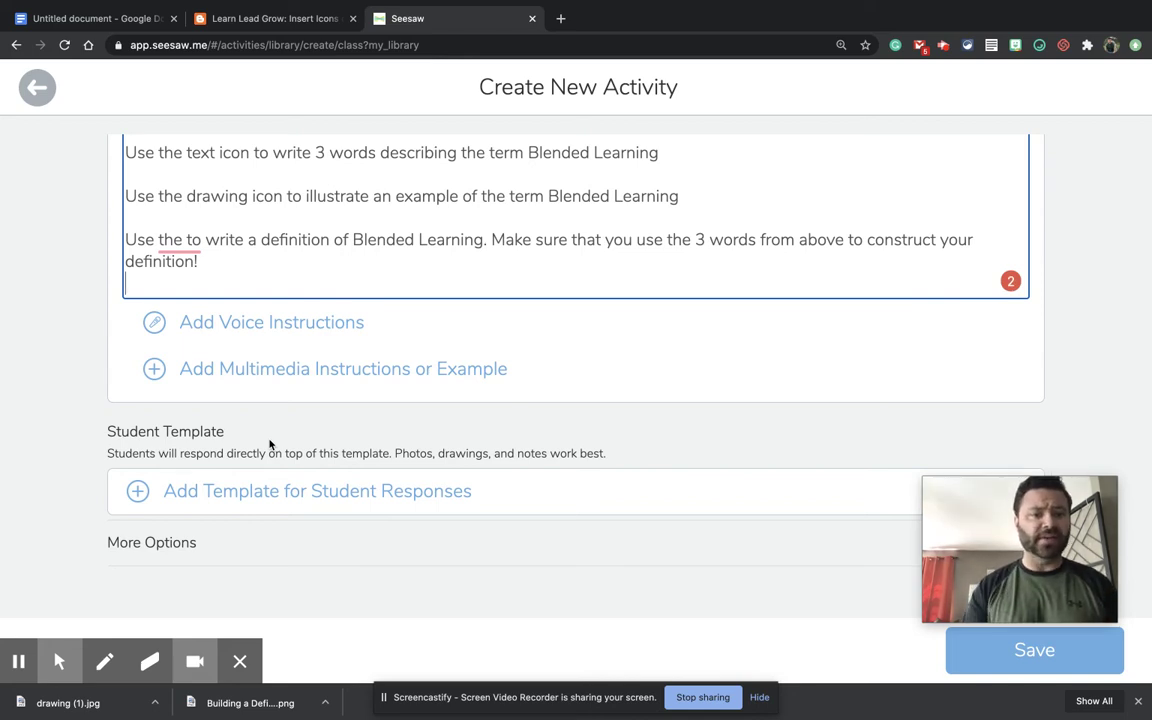
click(266, 489)
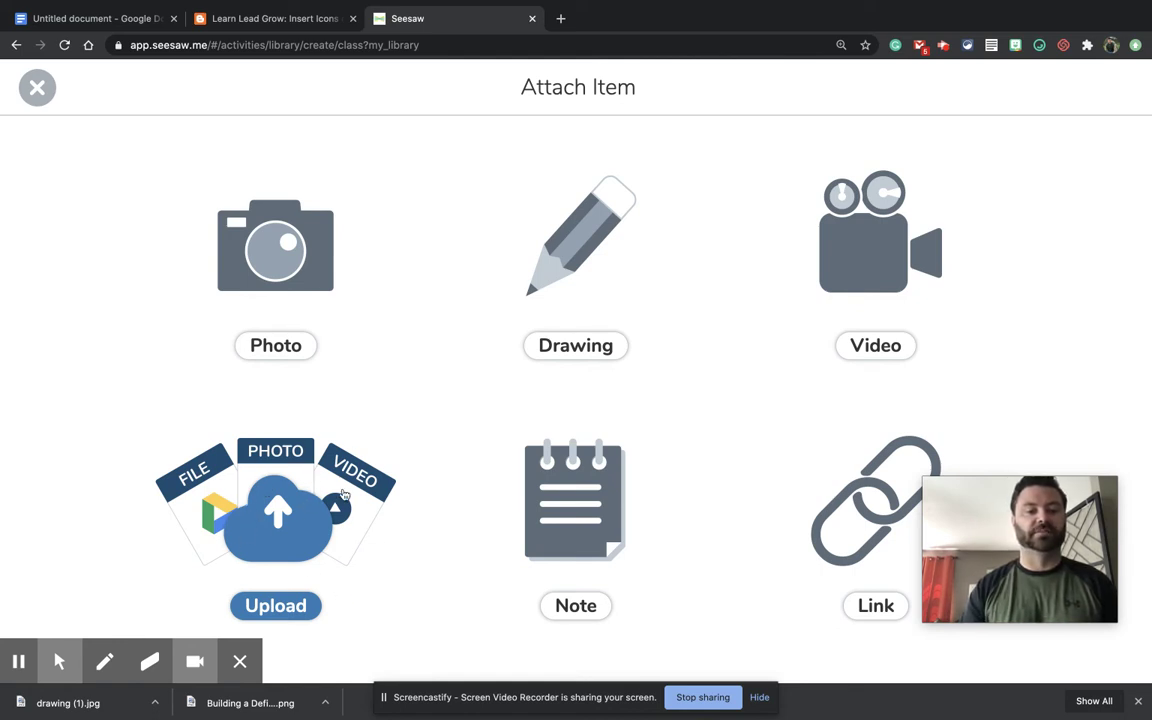
click(279, 495)
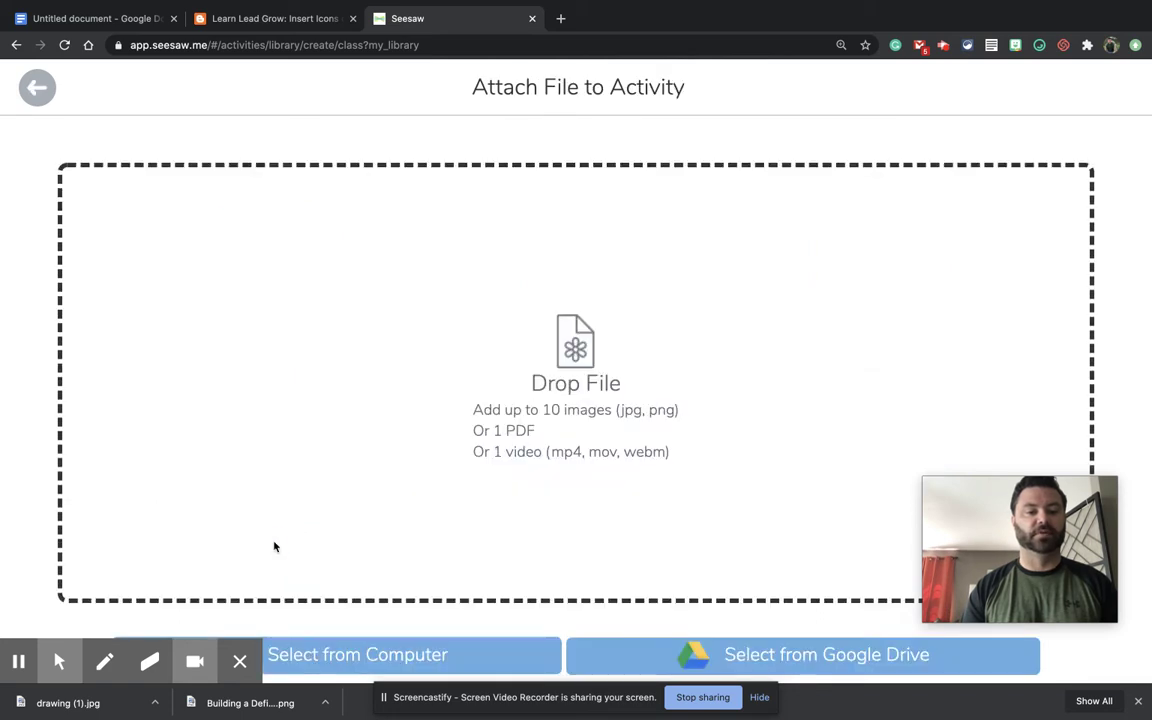
drag(80, 705, 489, 443)
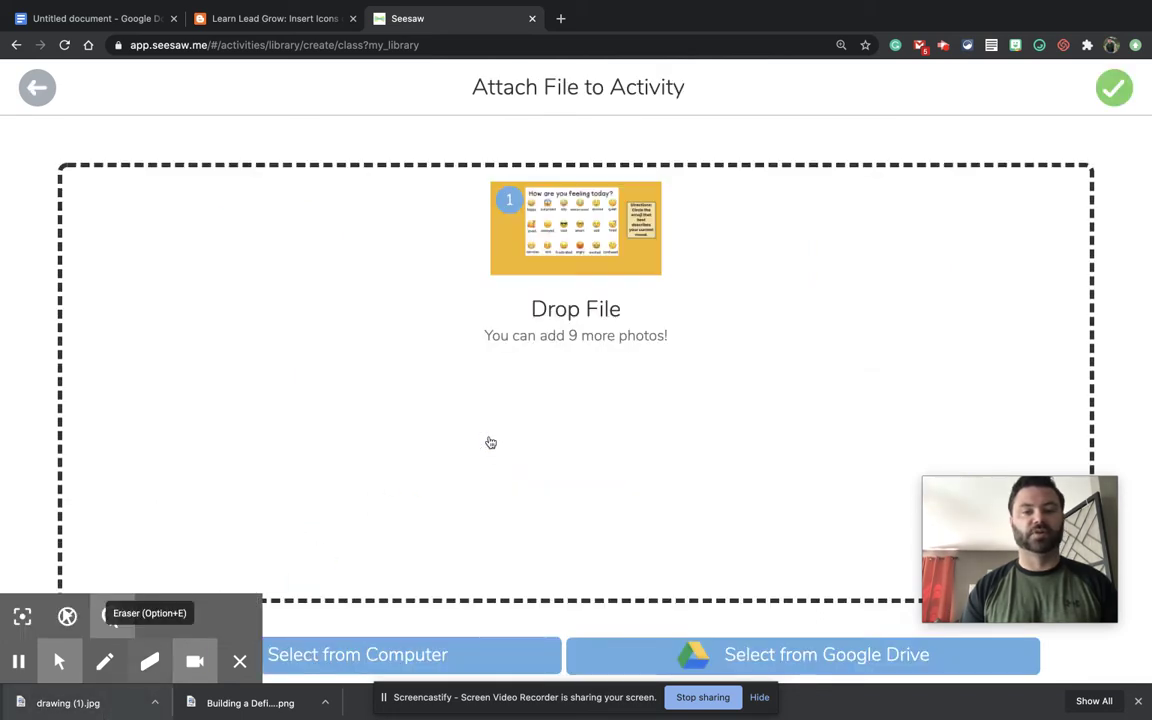
click(639, 198)
drag(250, 703, 460, 492)
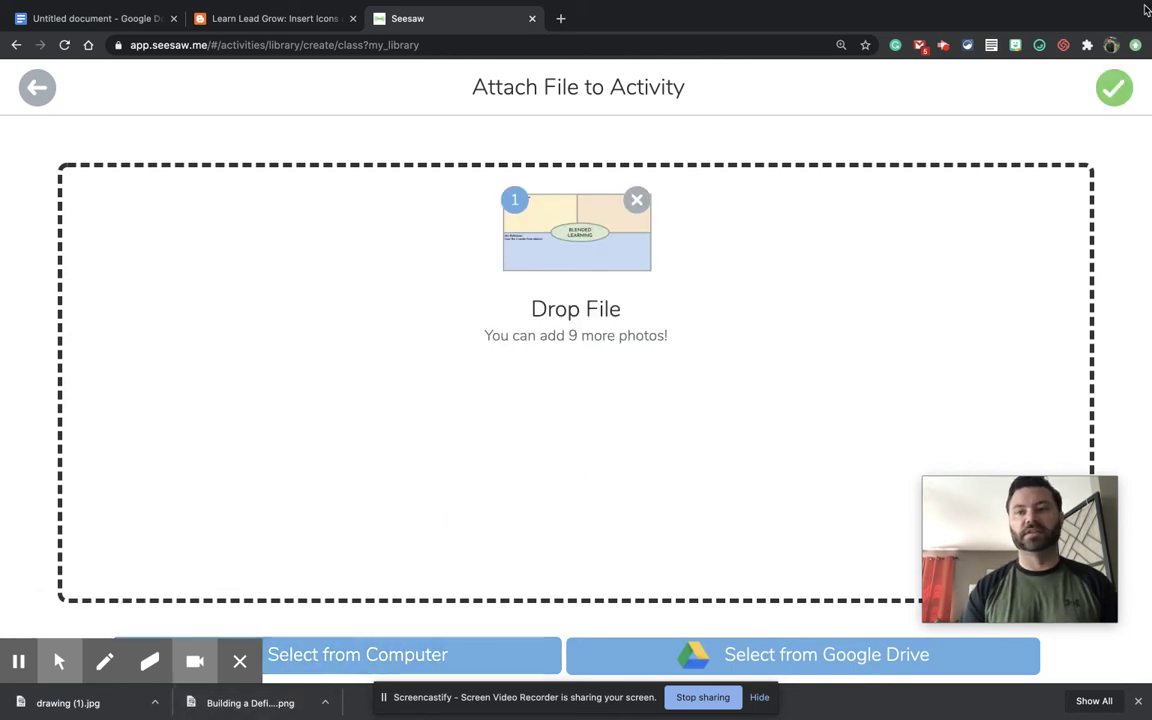
click(1112, 92)
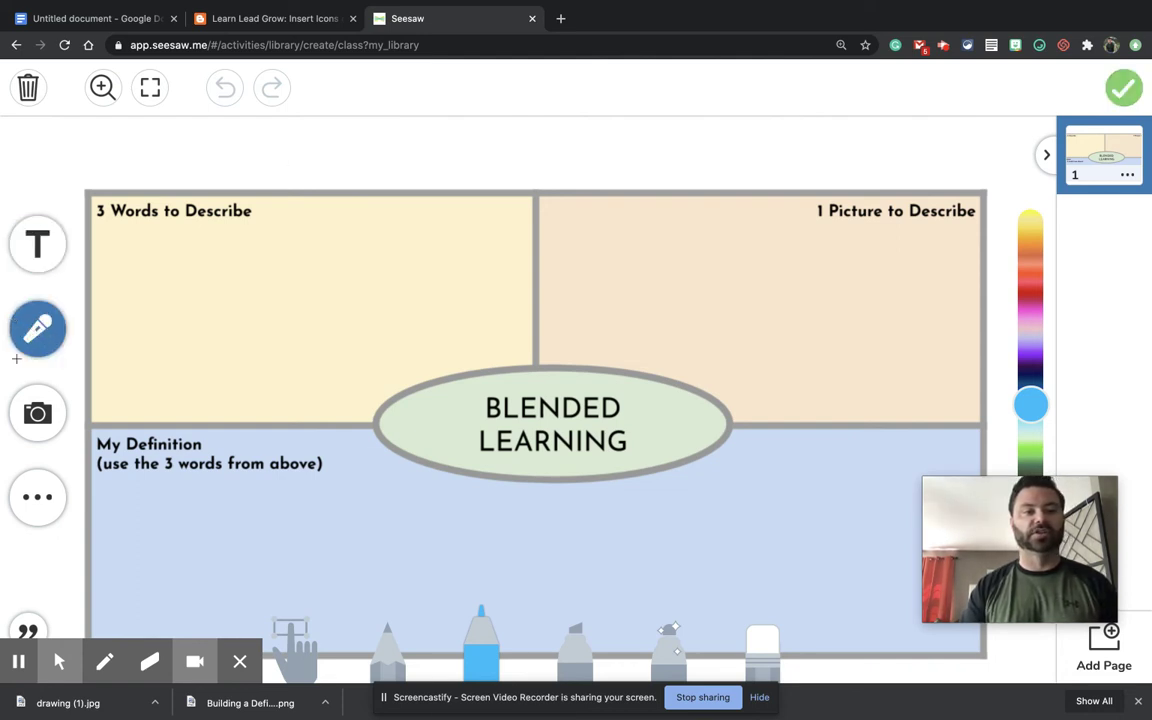
click(35, 514)
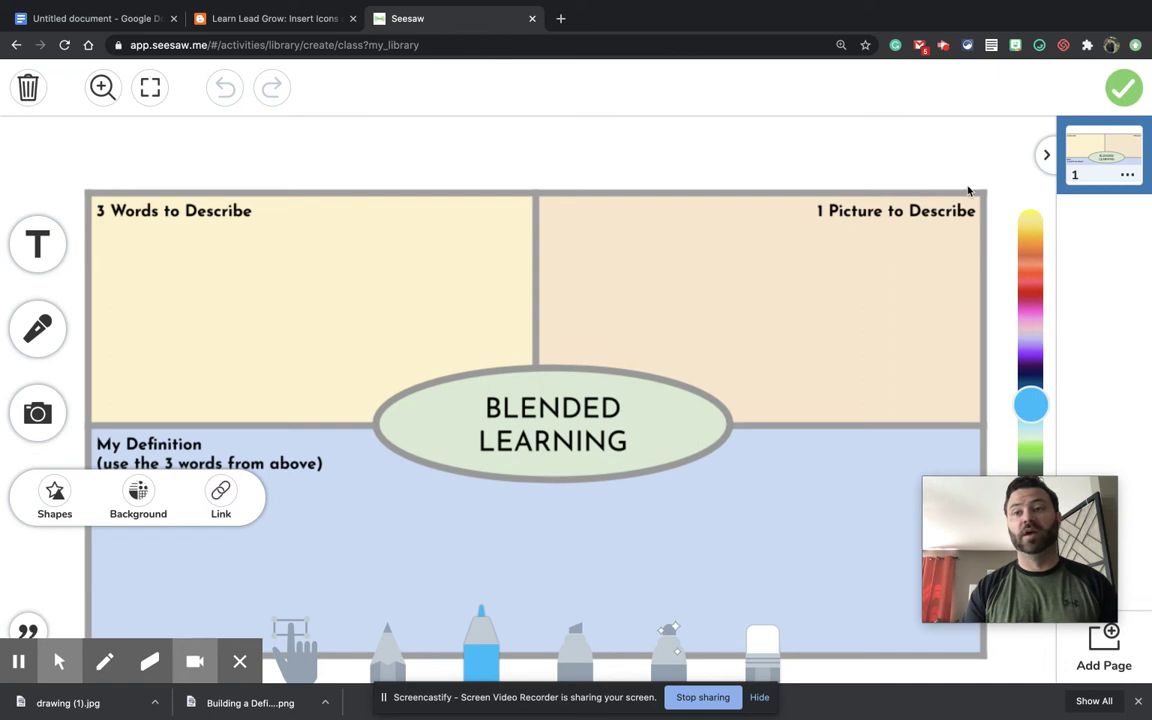
click(1122, 89)
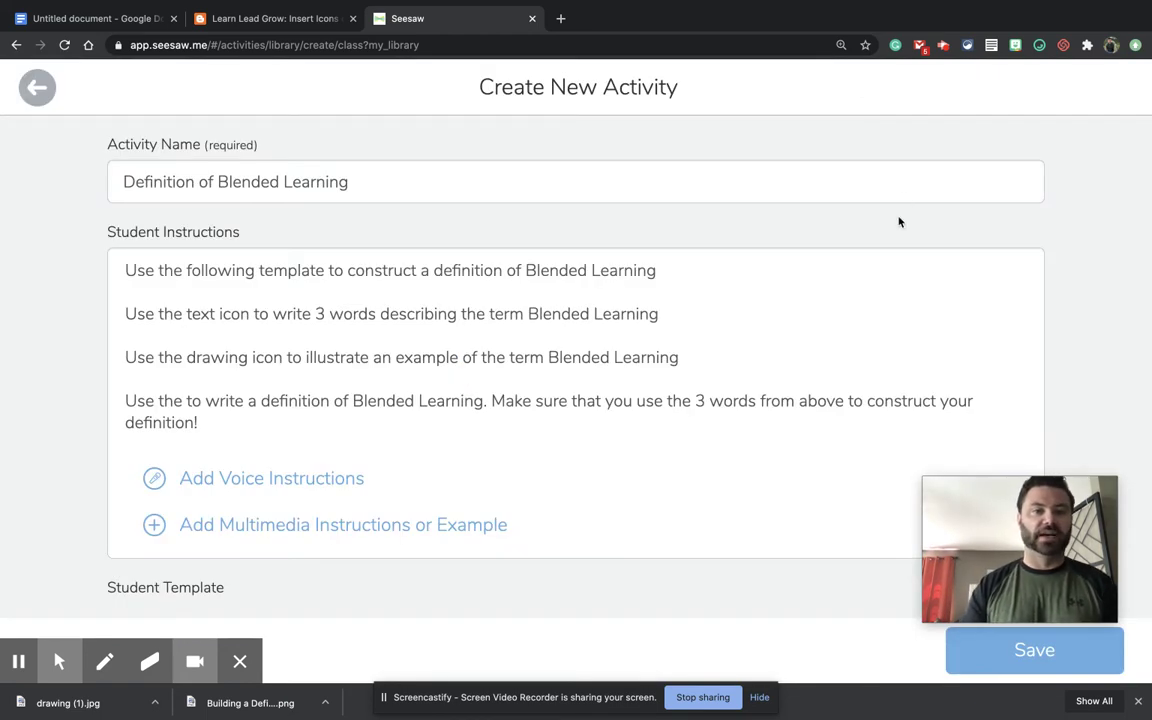
Find the green check mark emoji in JoyPixels by searching "check" and insert it into the student instructions
scroll(899, 222, down, 5)
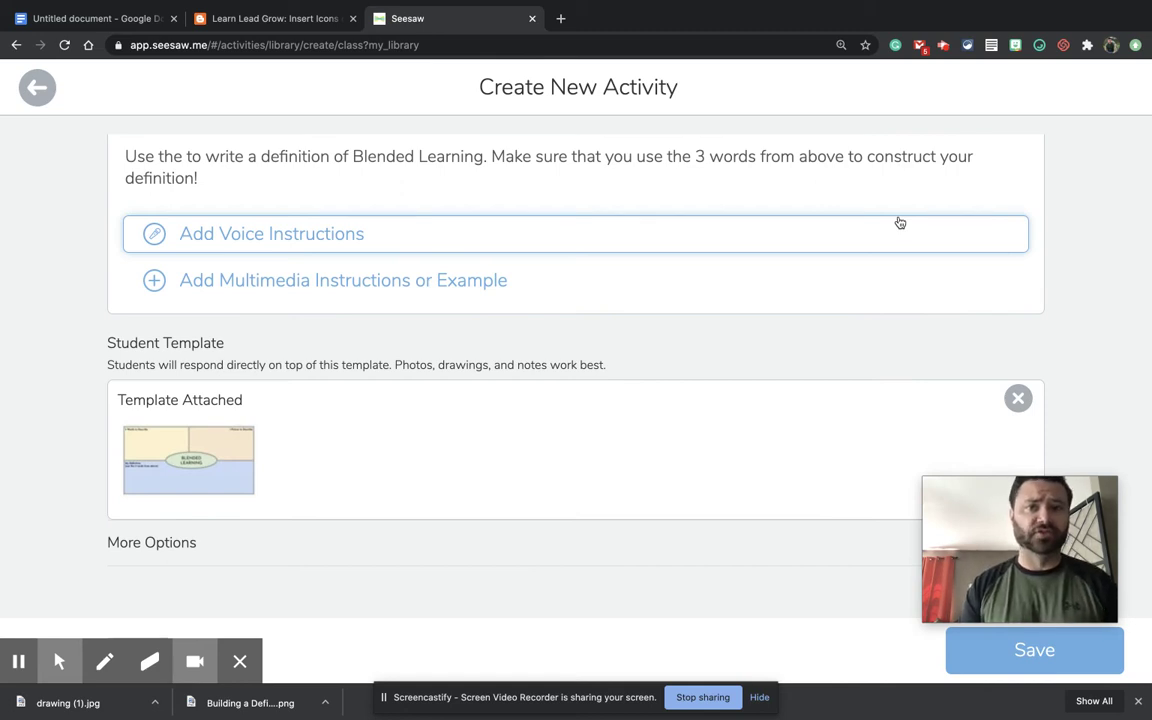
scroll(899, 222, up, 4)
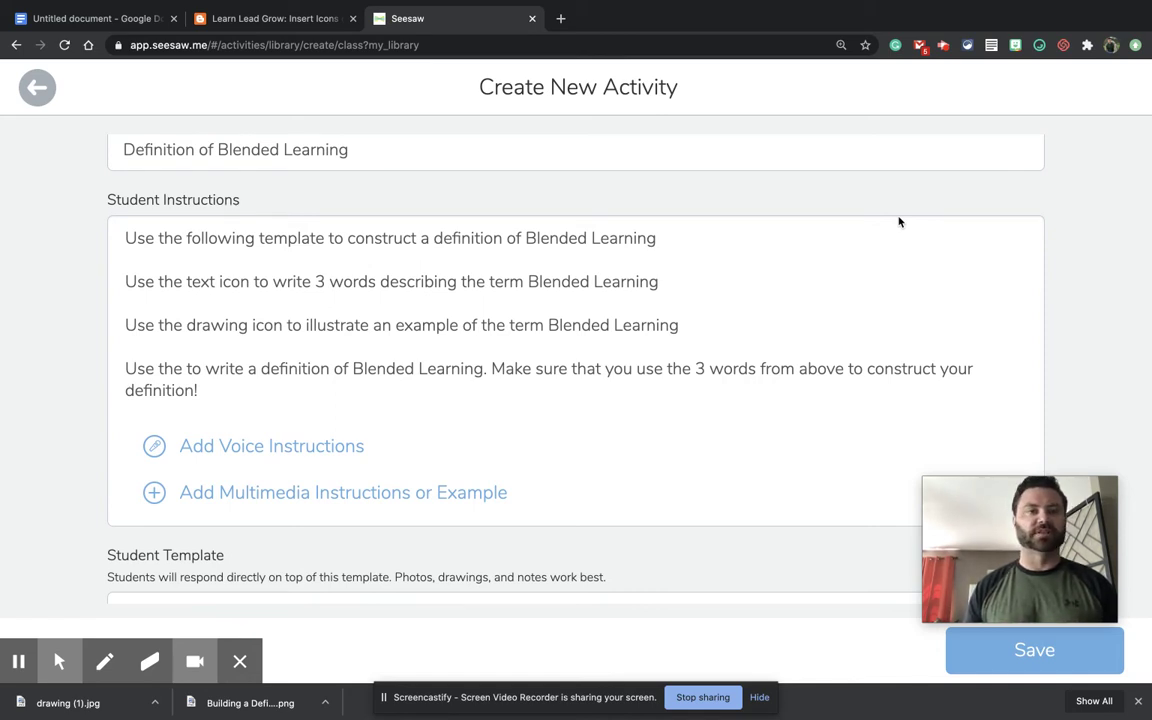
scroll(367, 269, up, 1)
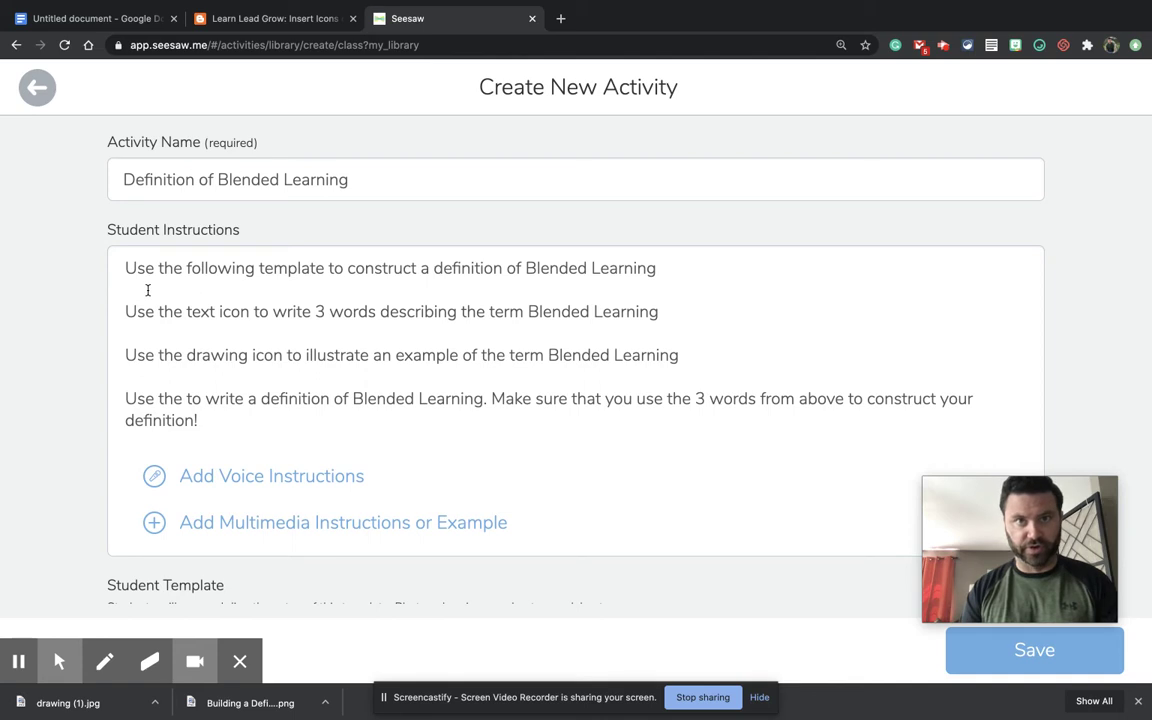
click(123, 269)
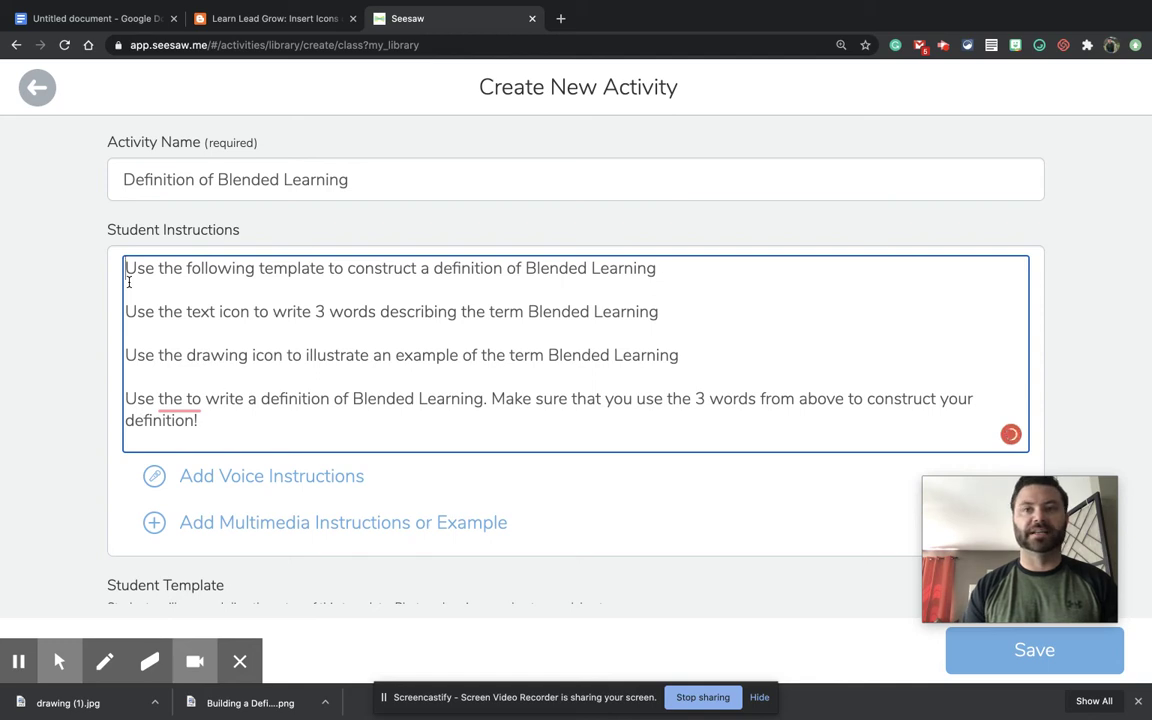
click(1041, 46)
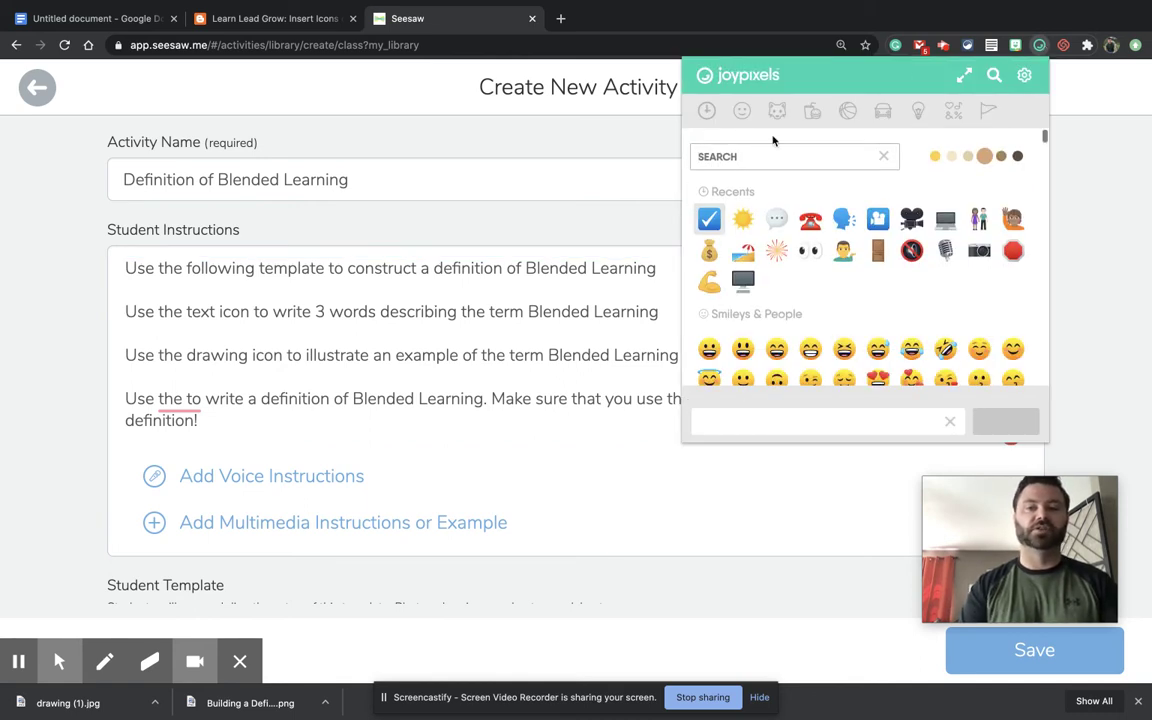
text(check)
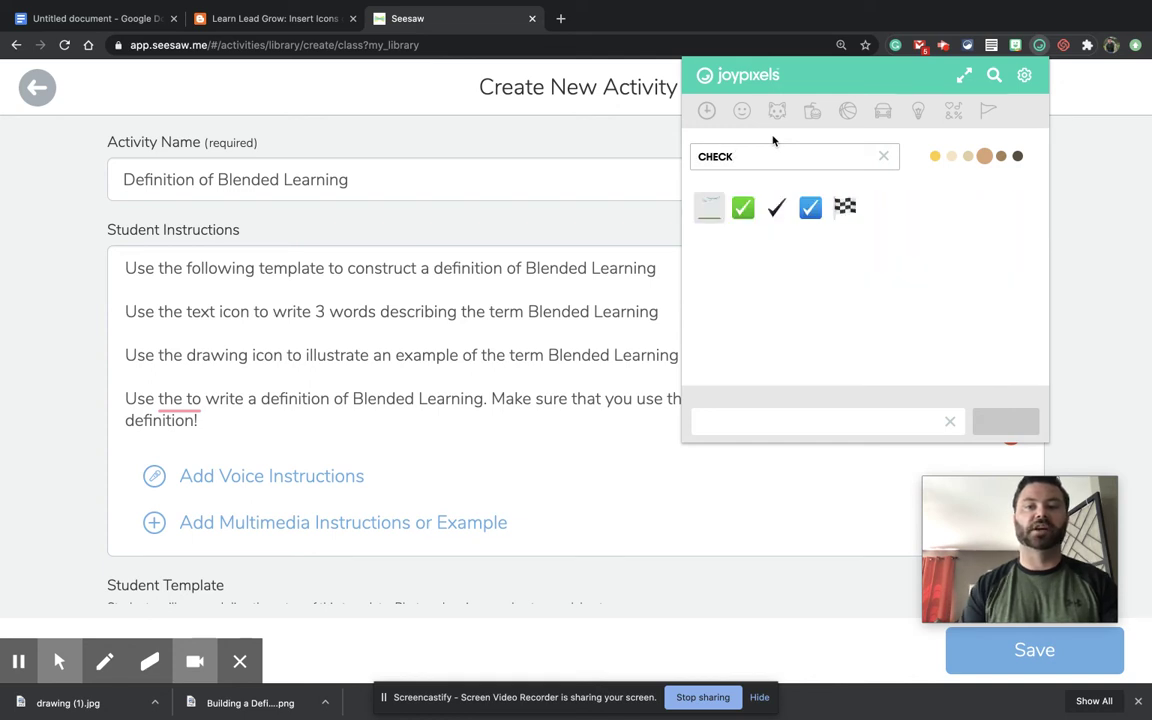
click(745, 215)
click(221, 418)
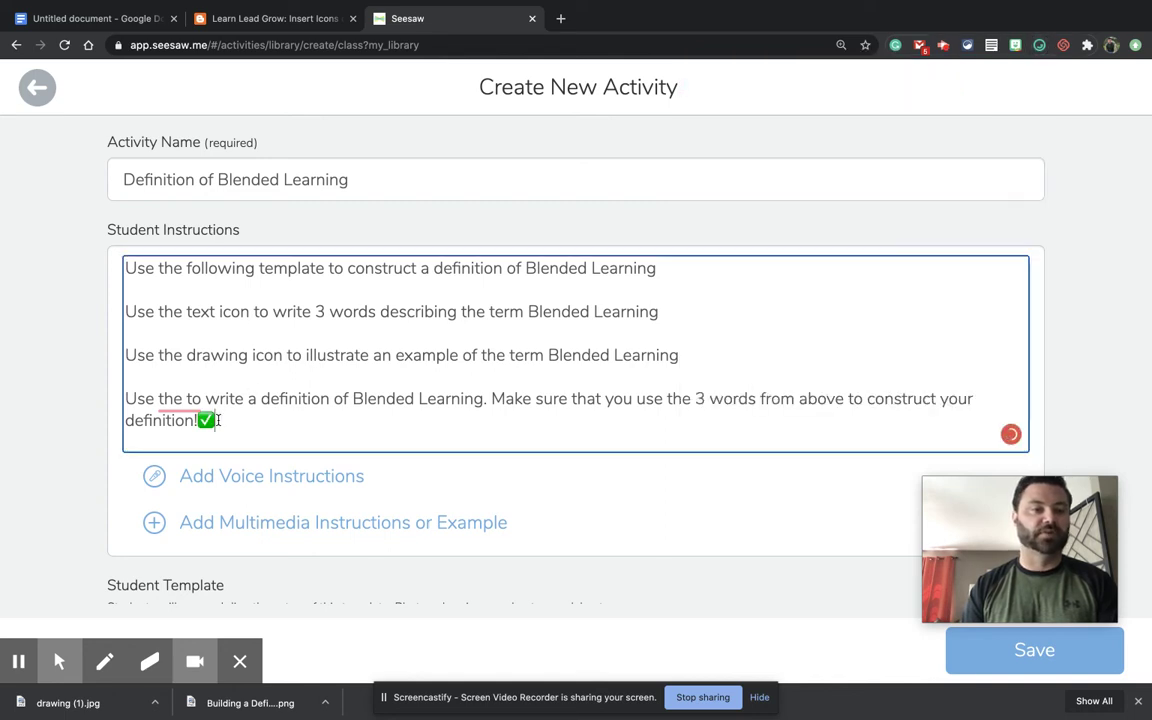
Cut the check mark emoji from the end of the text and place it at the start of all four student instructions
drag(221, 418, 197, 419)
key(ctrl+c)
key(BackSpace)
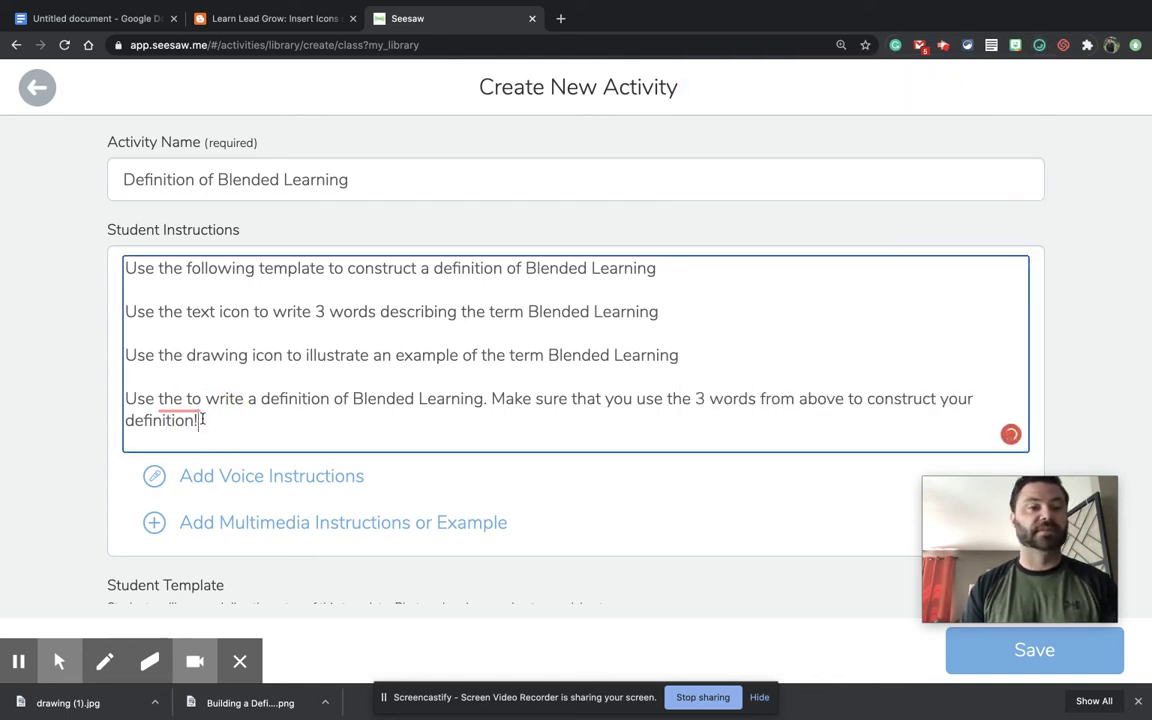
click(128, 270)
key(ctrl+v)
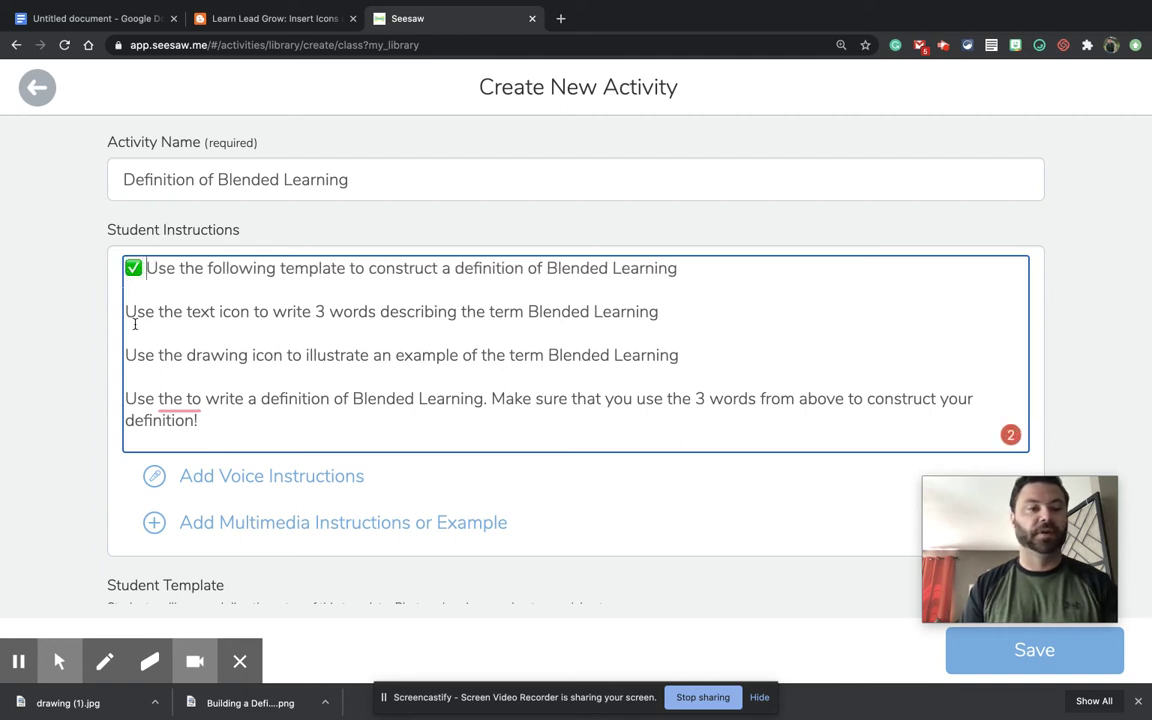
click(126, 312)
key(ctrl+v)
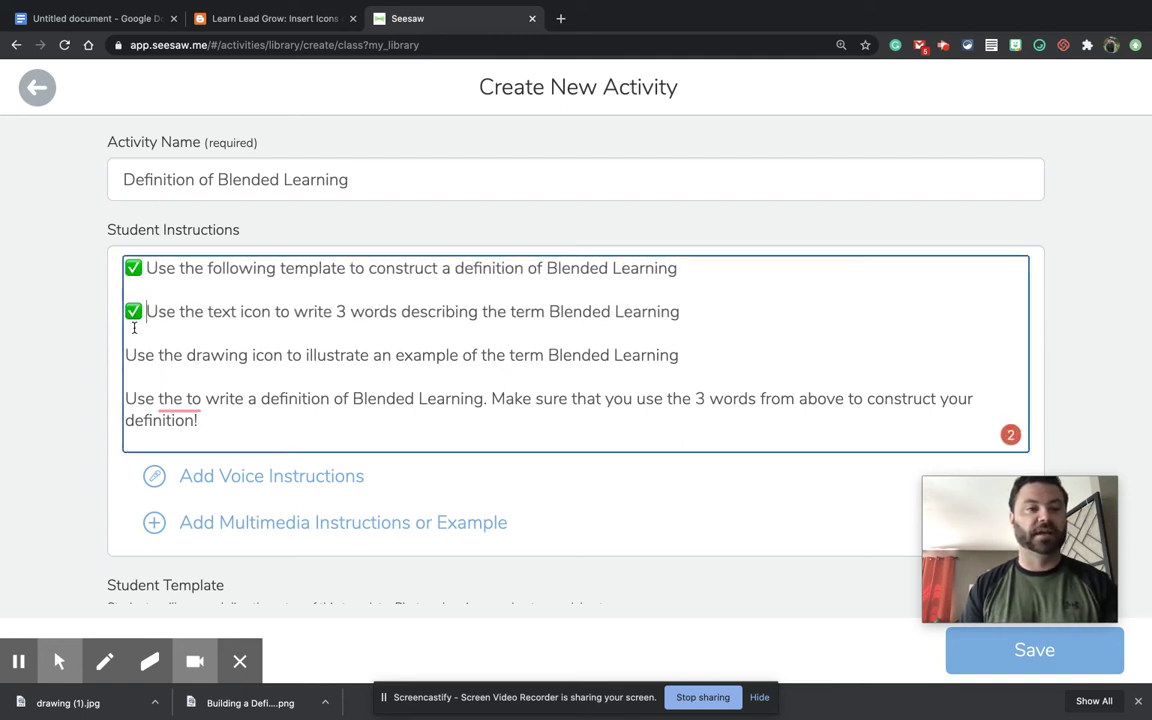
click(126, 355)
key(ctrl+v)
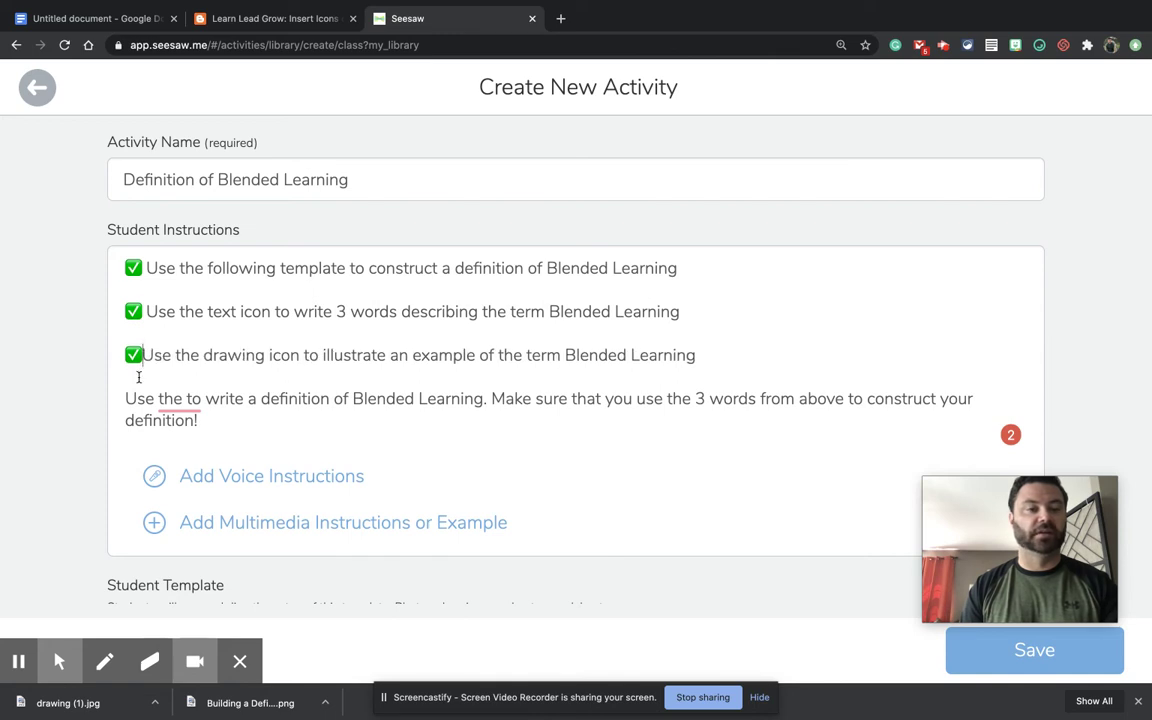
key(ctrl+v)
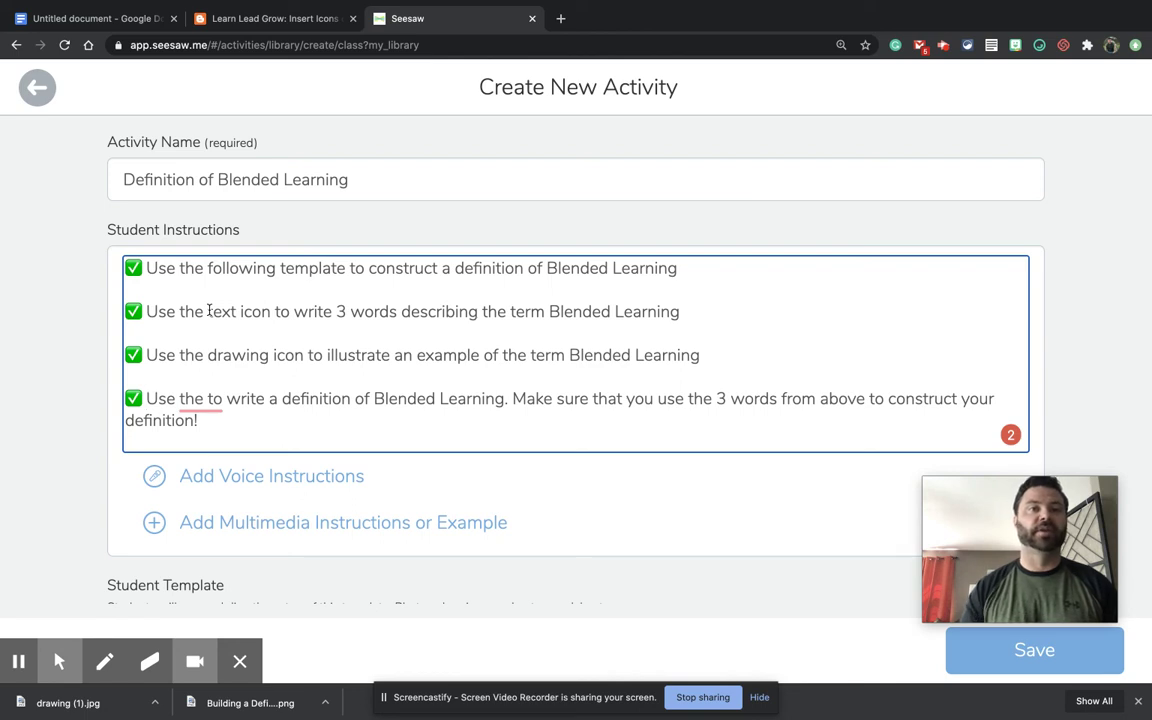
Look up the text icon's shortcut in the blog's icon list and replace "text icon" in the second instruction with ":label:"
click(272, 20)
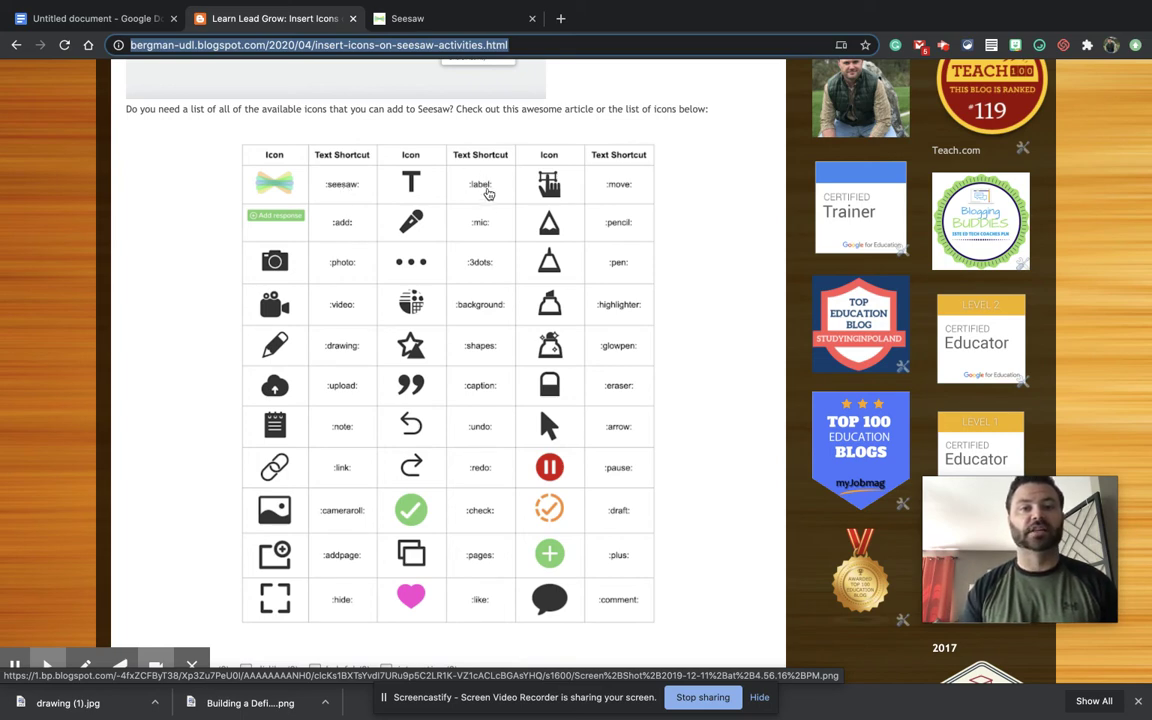
click(141, 26)
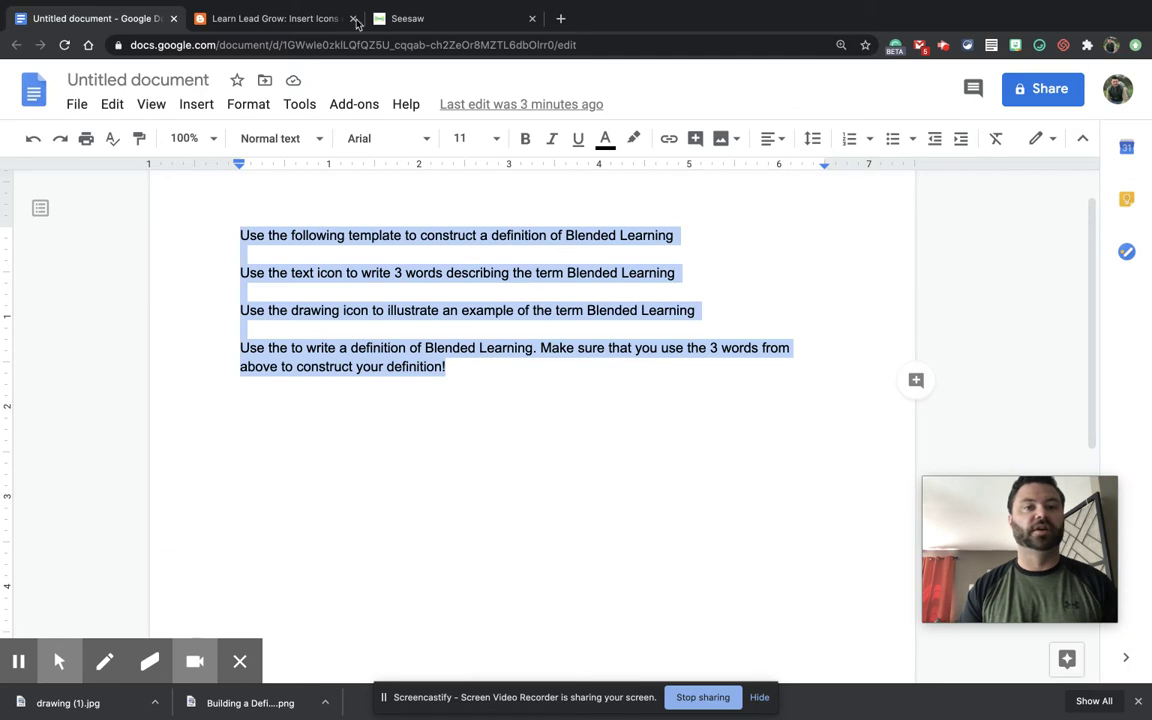
click(406, 20)
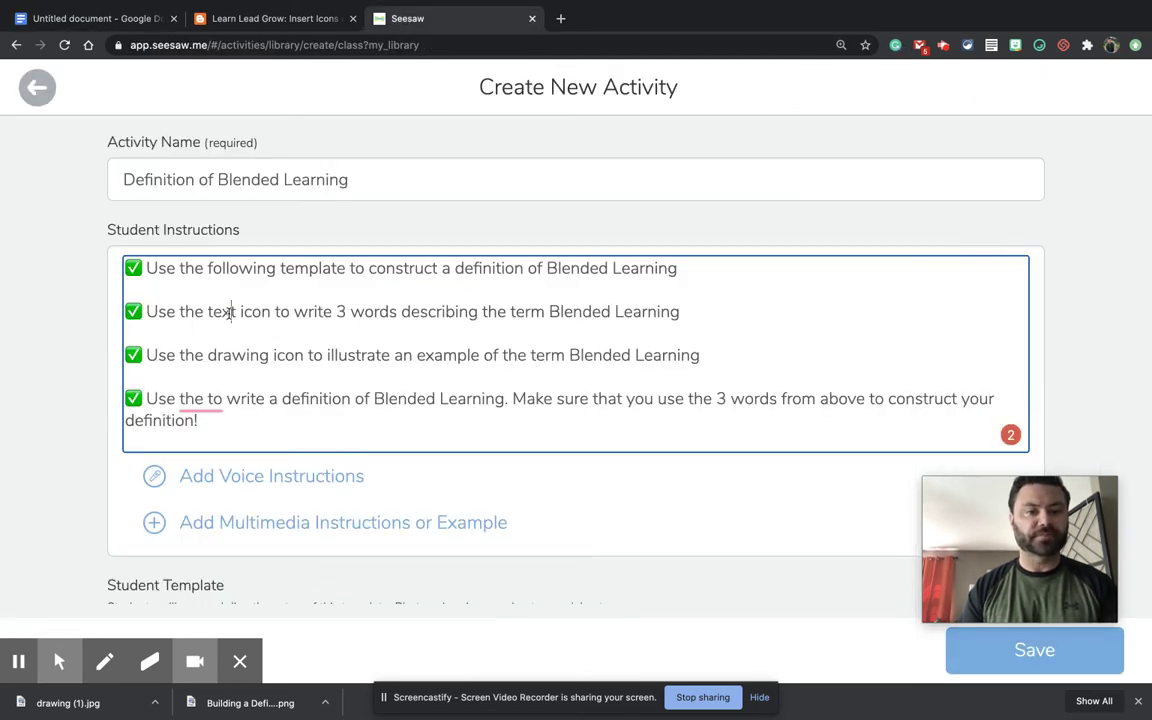
drag(272, 311, 207, 311)
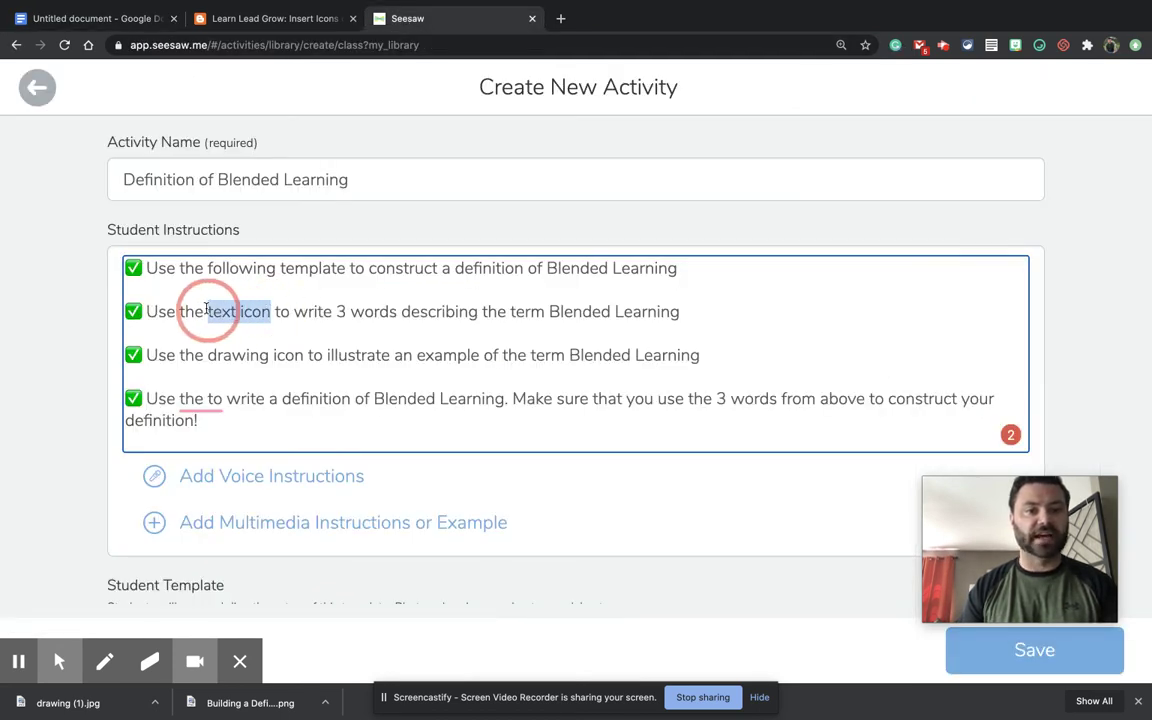
key(BackSpace)
text(lable)
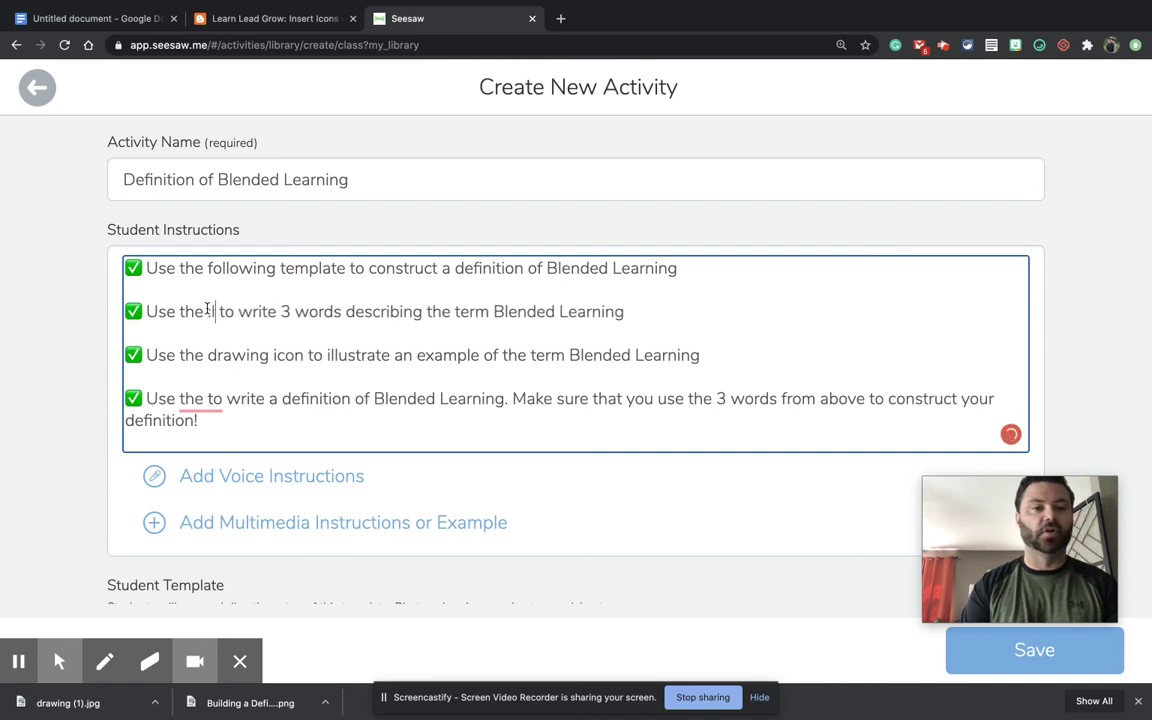
key(BackSpace)
key(BackSpace)
text(el:)
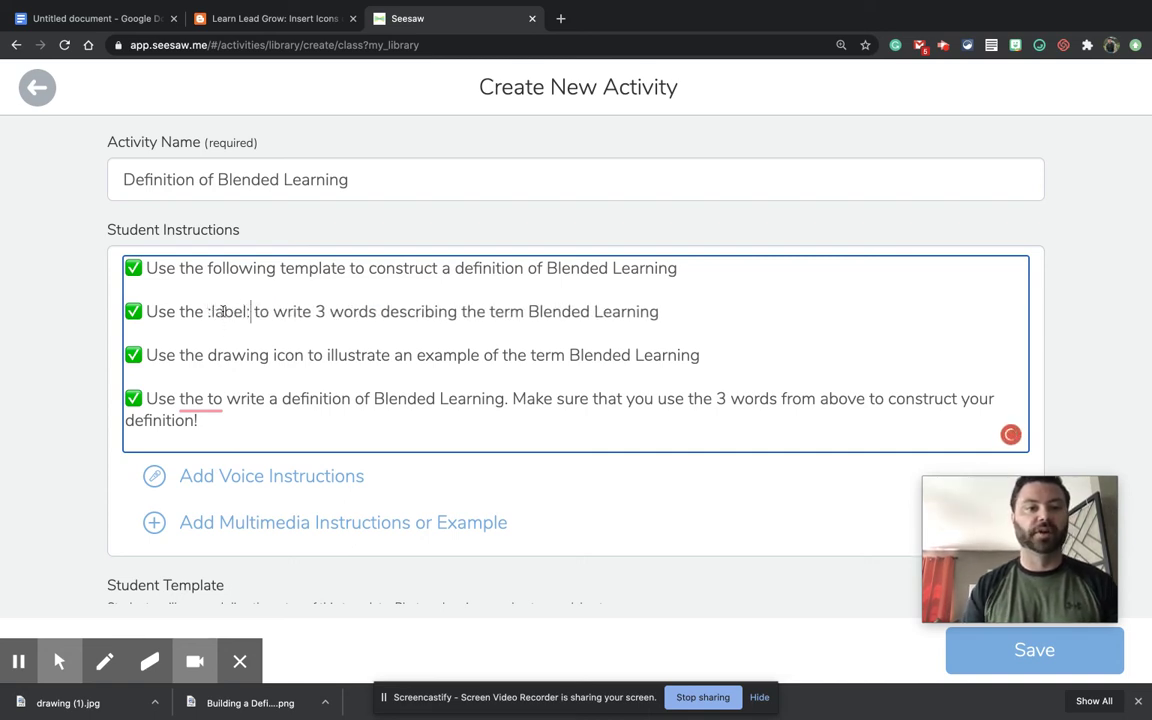
Insert the text icon shortcut ":label:" after "Use the" in the fourth student instruction and remove the extra space
drag(253, 311, 208, 311)
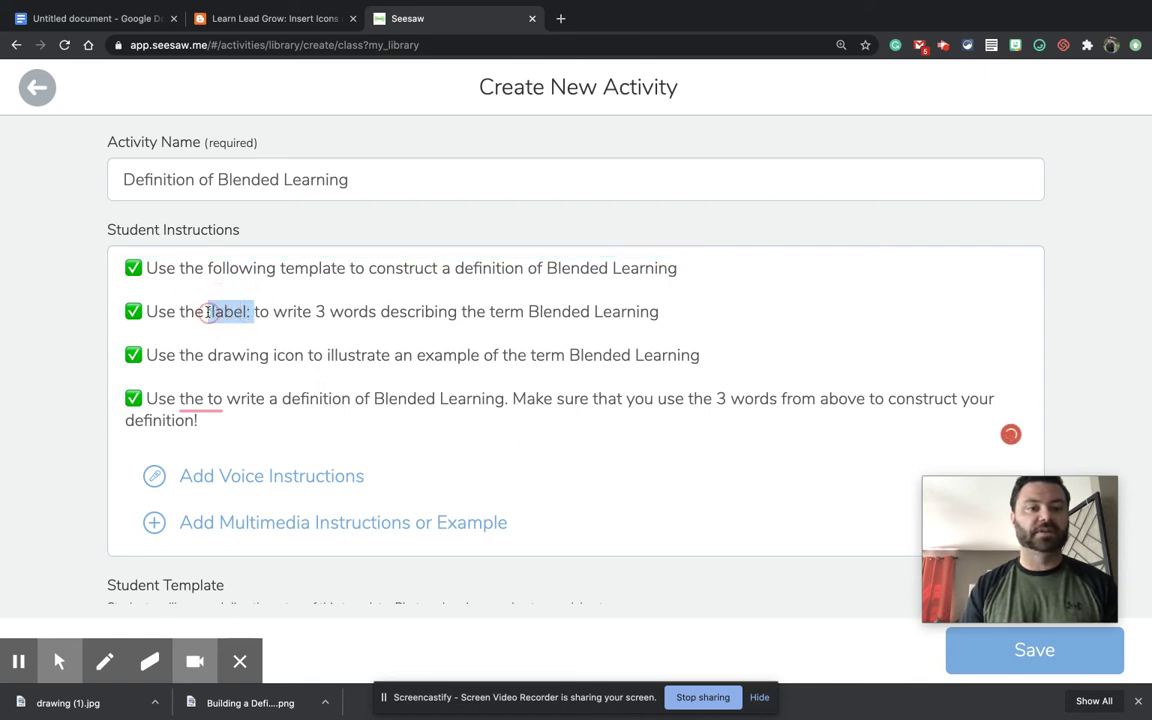
click(250, 426)
mouse_move(206, 398)
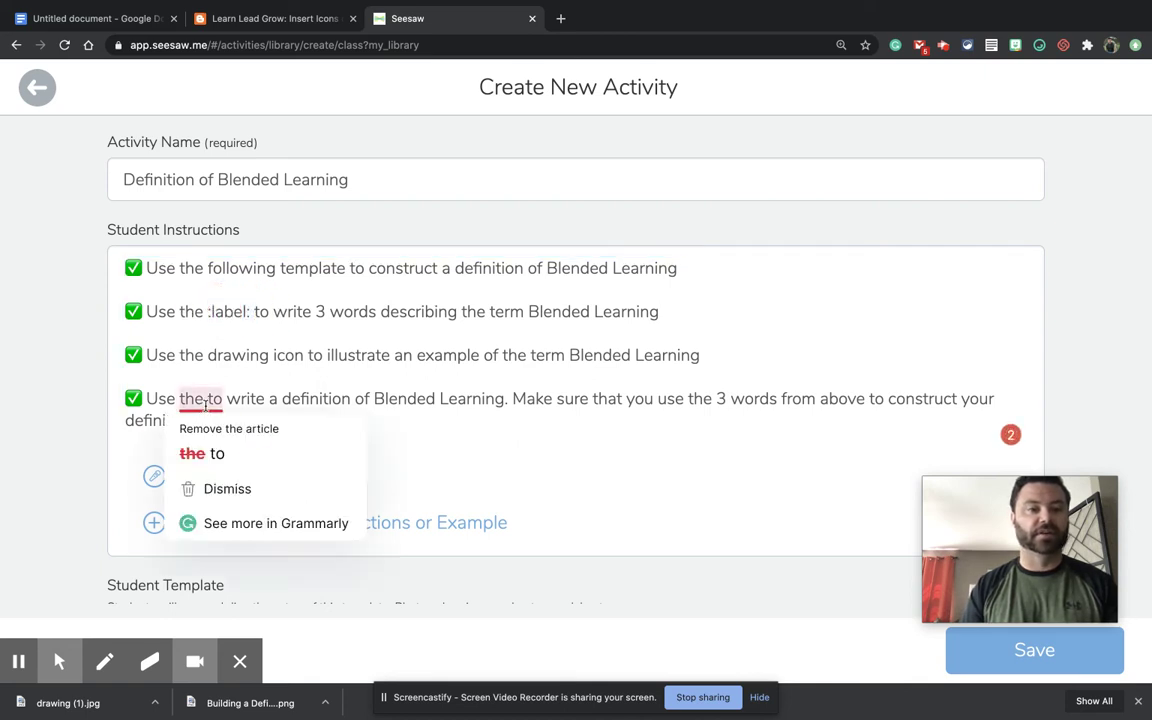
click(210, 398)
text(:label:)
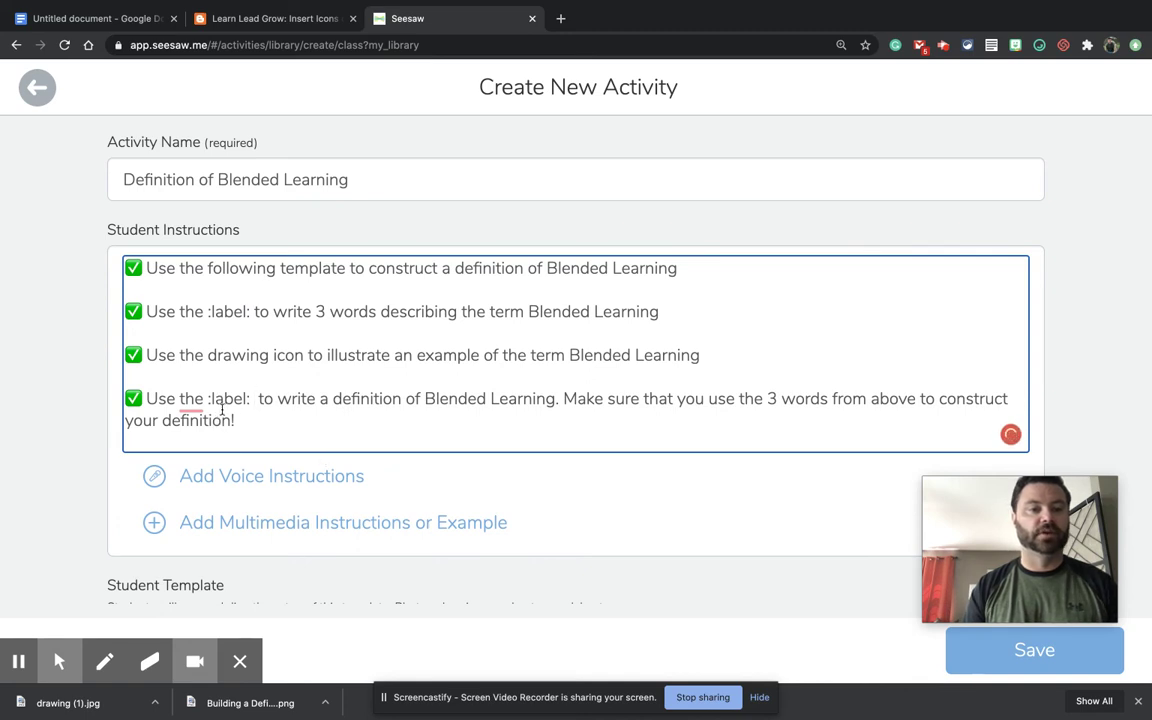
key(BackSpace)
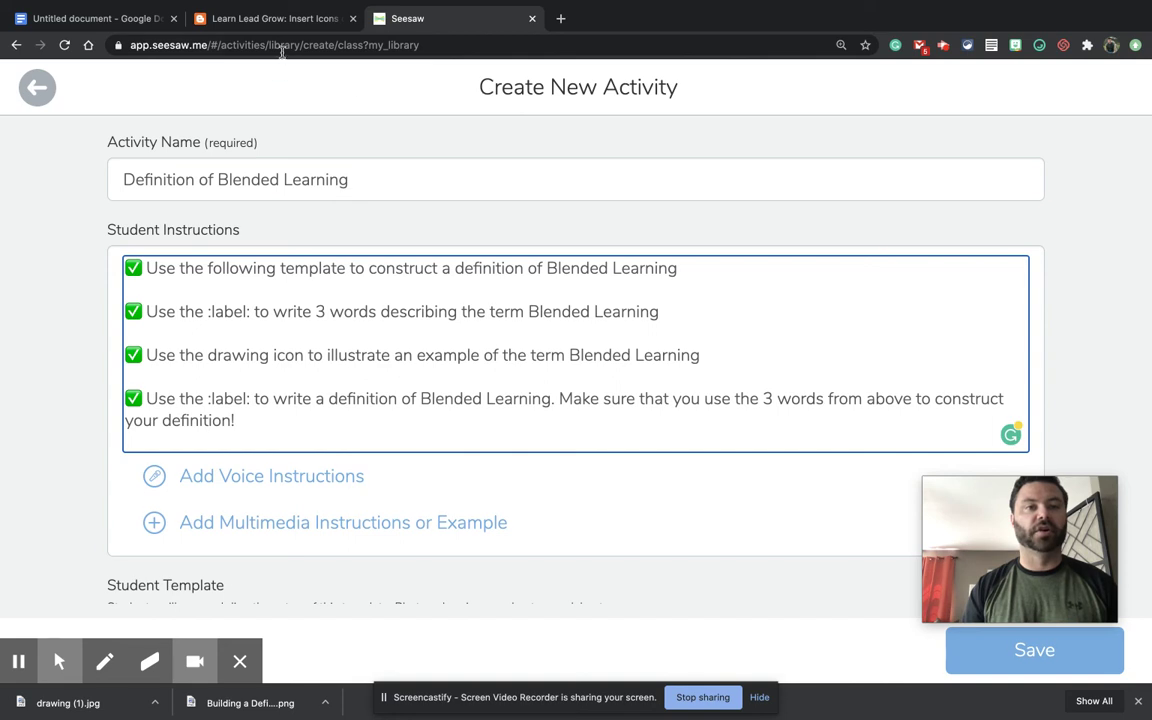
Replace "drawing icon" in the third instruction with the ":drawing:" shortcut from the blog's icon list and save the activity
click(265, 18)
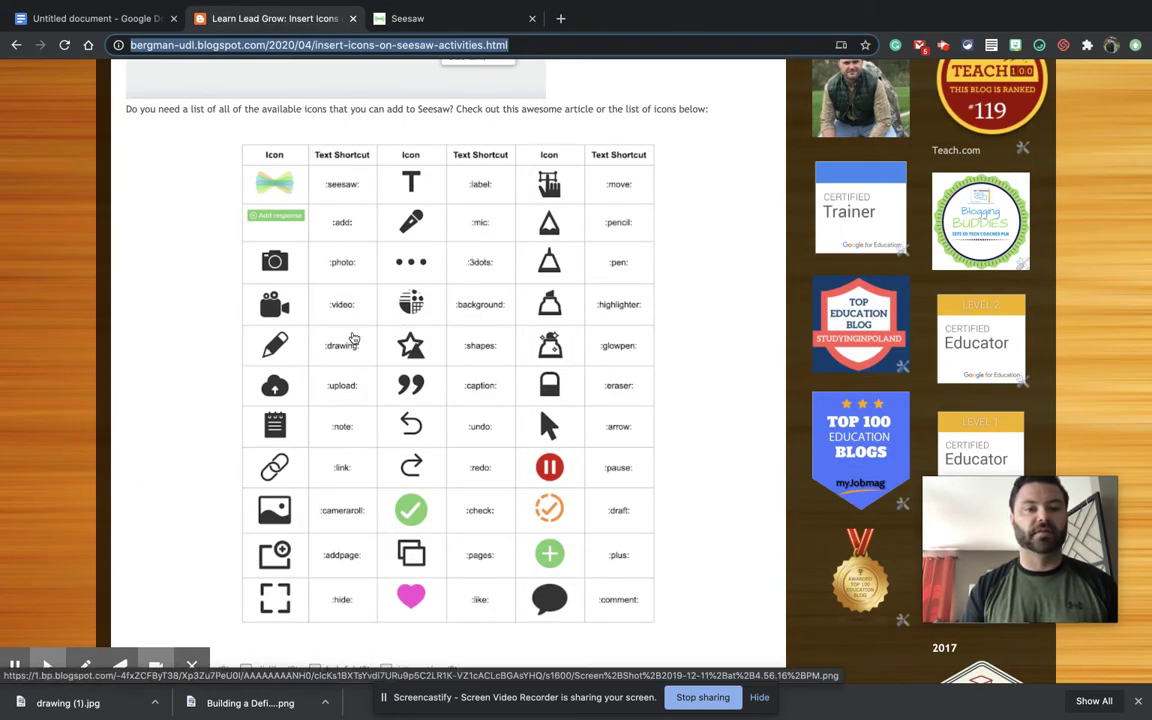
click(418, 20)
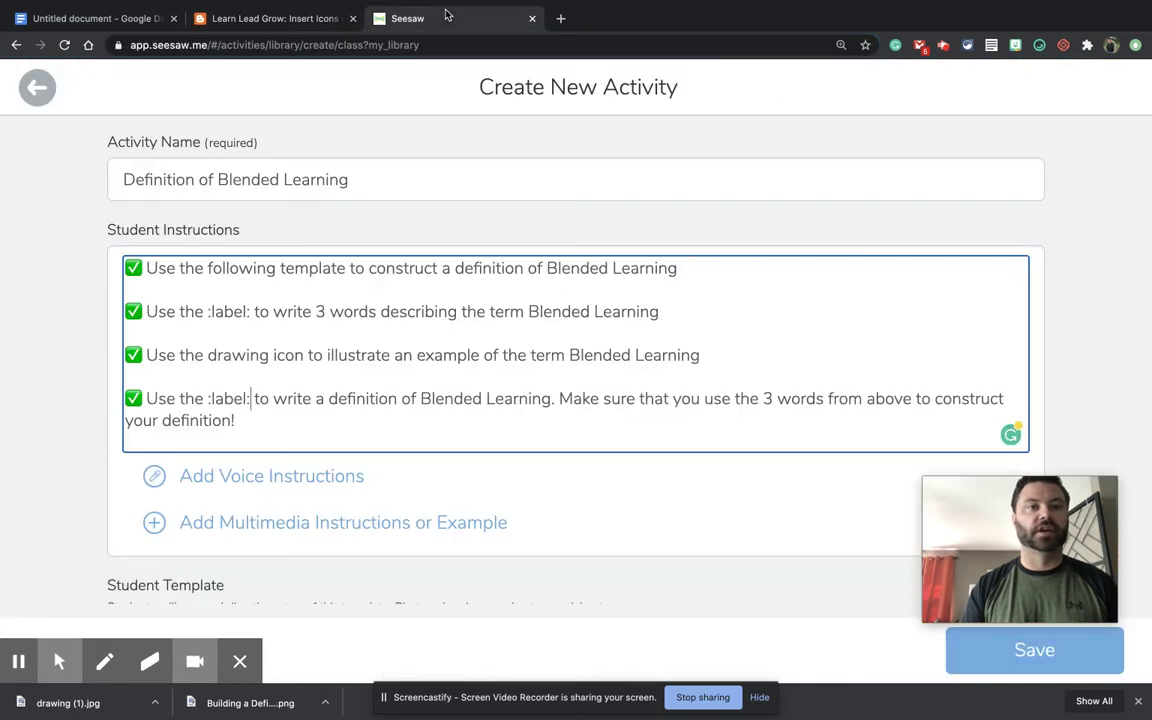
click(207, 355)
text(:)
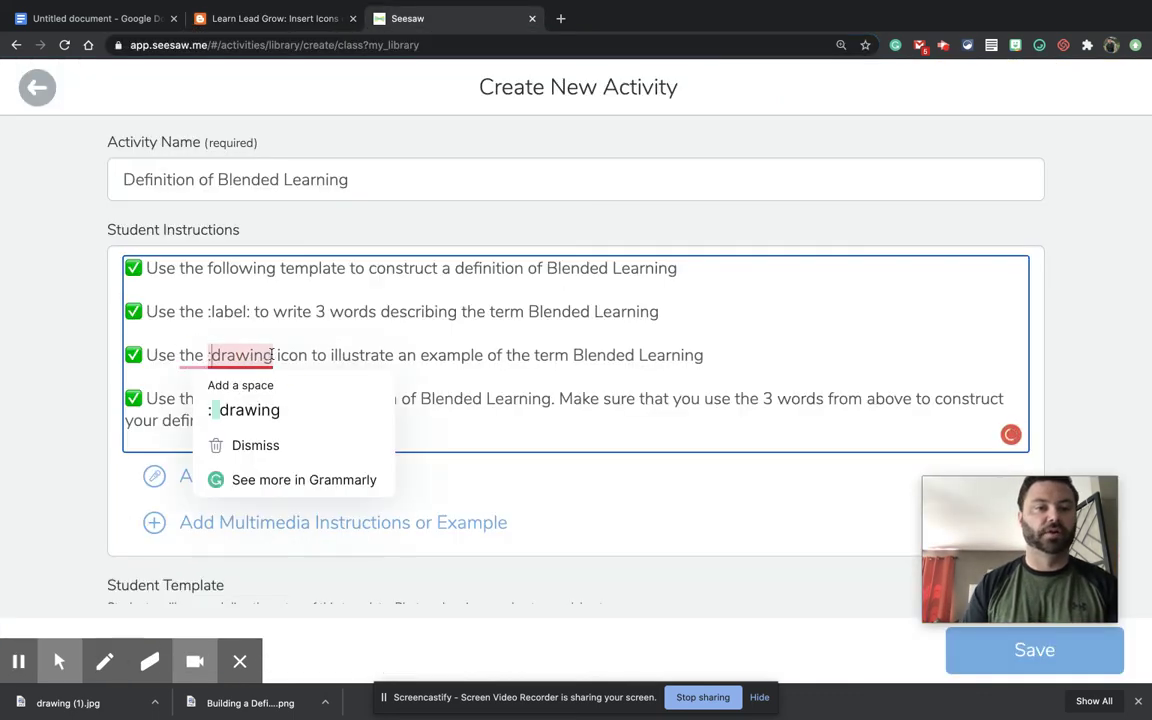
click(275, 355)
text(:)
double_click(303, 352)
key(BackSpace)
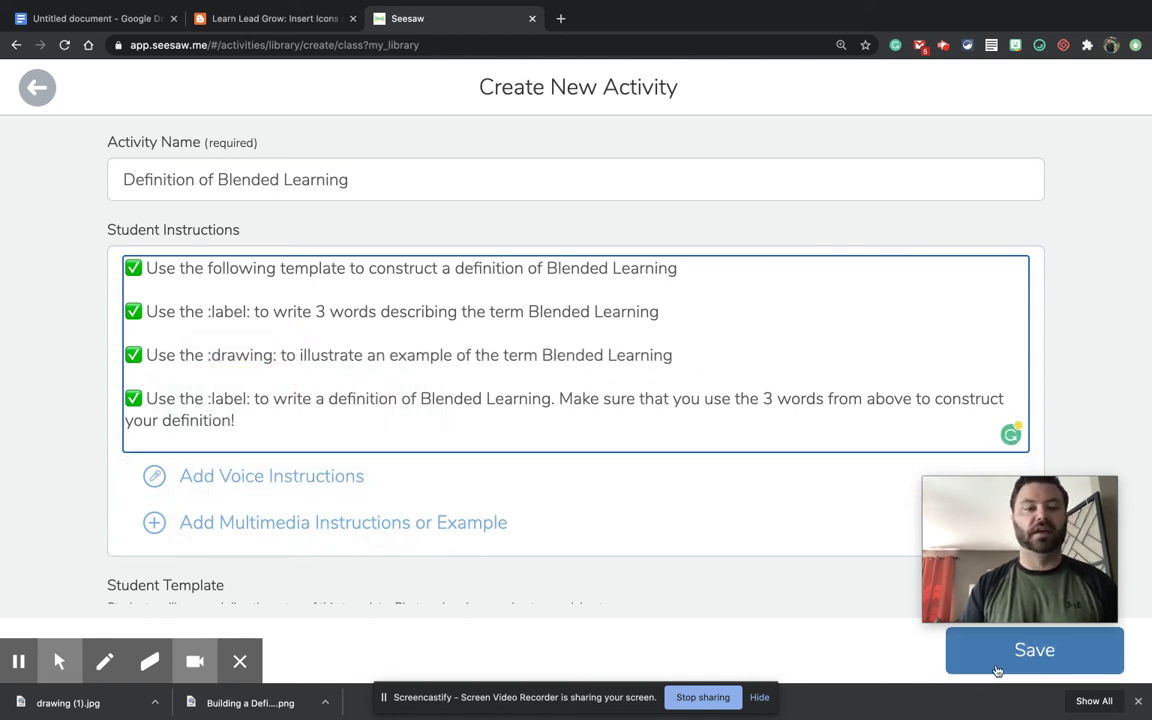
click(997, 667)
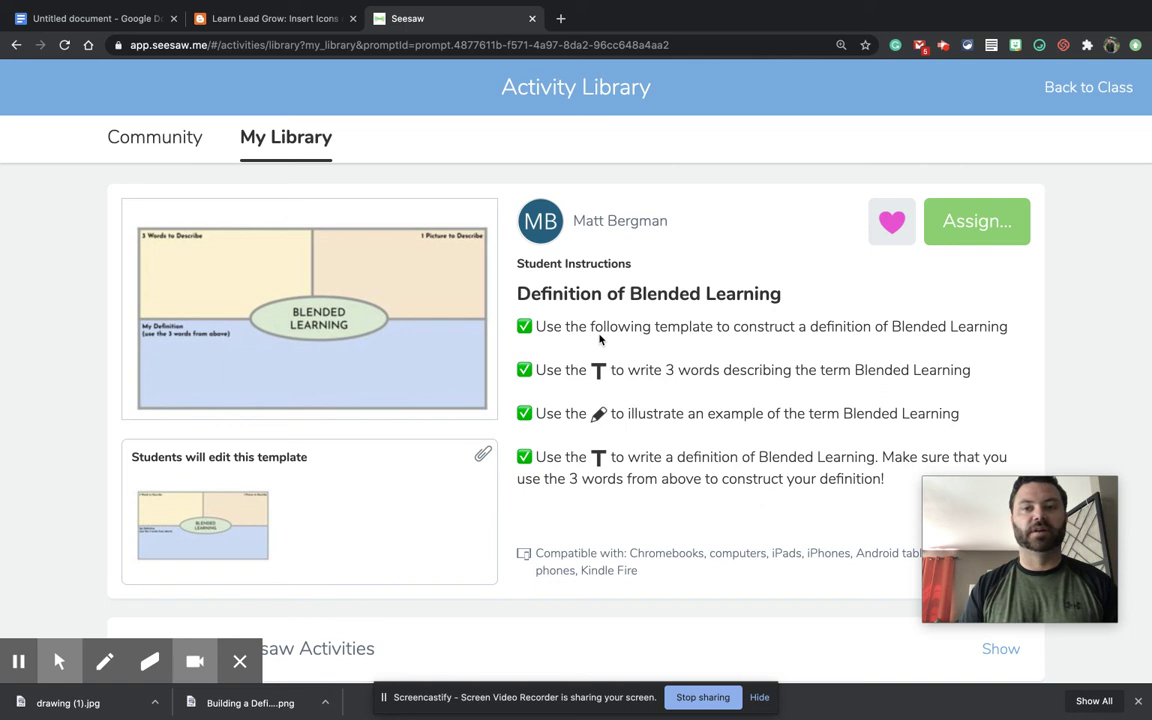
Assign the "Definition of Blended Learning" activity to the second listed class and view it in that class
click(983, 227)
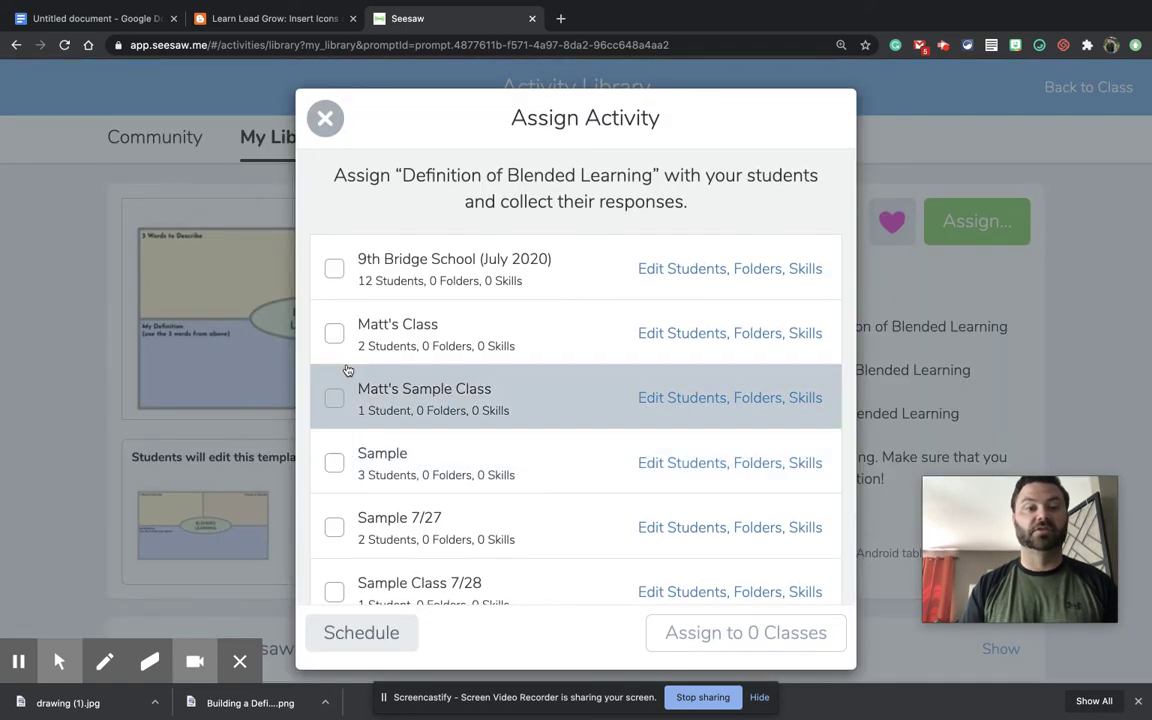
click(347, 330)
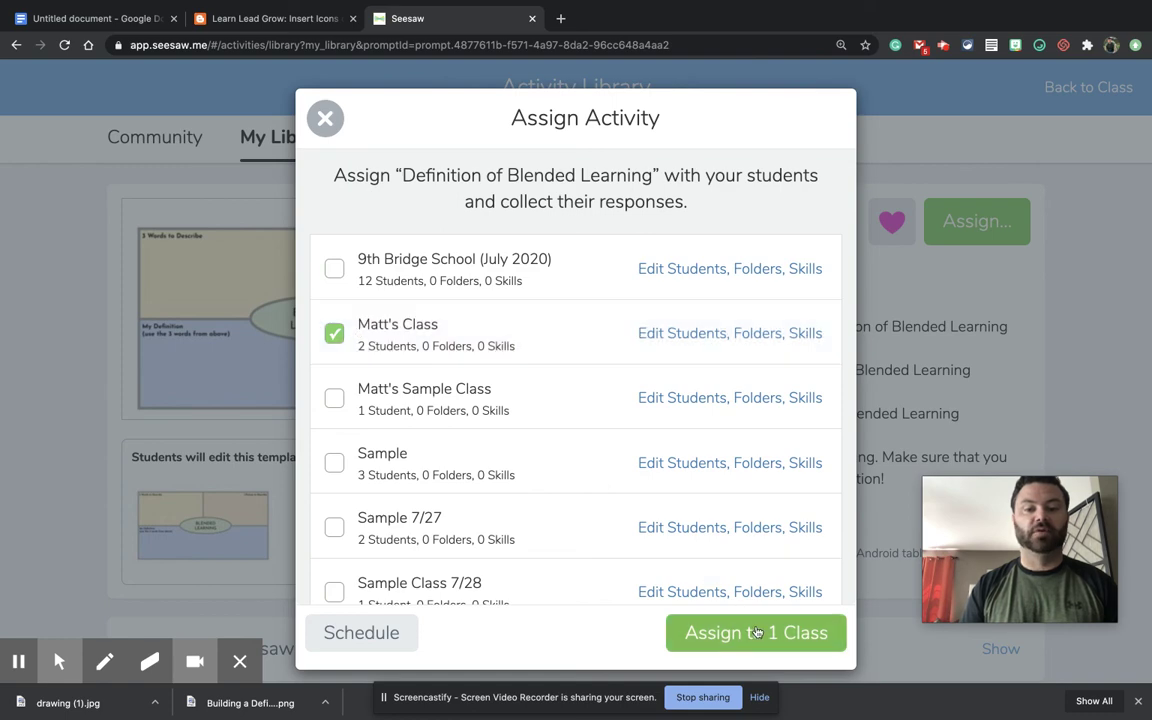
click(689, 630)
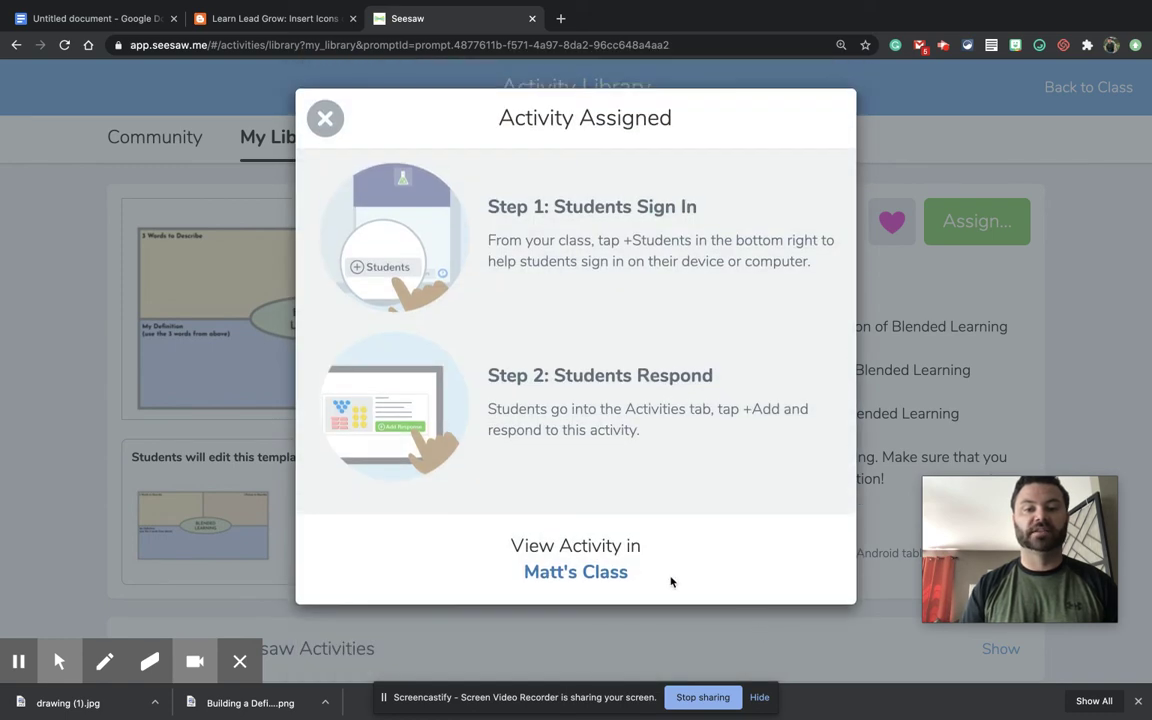
click(578, 572)
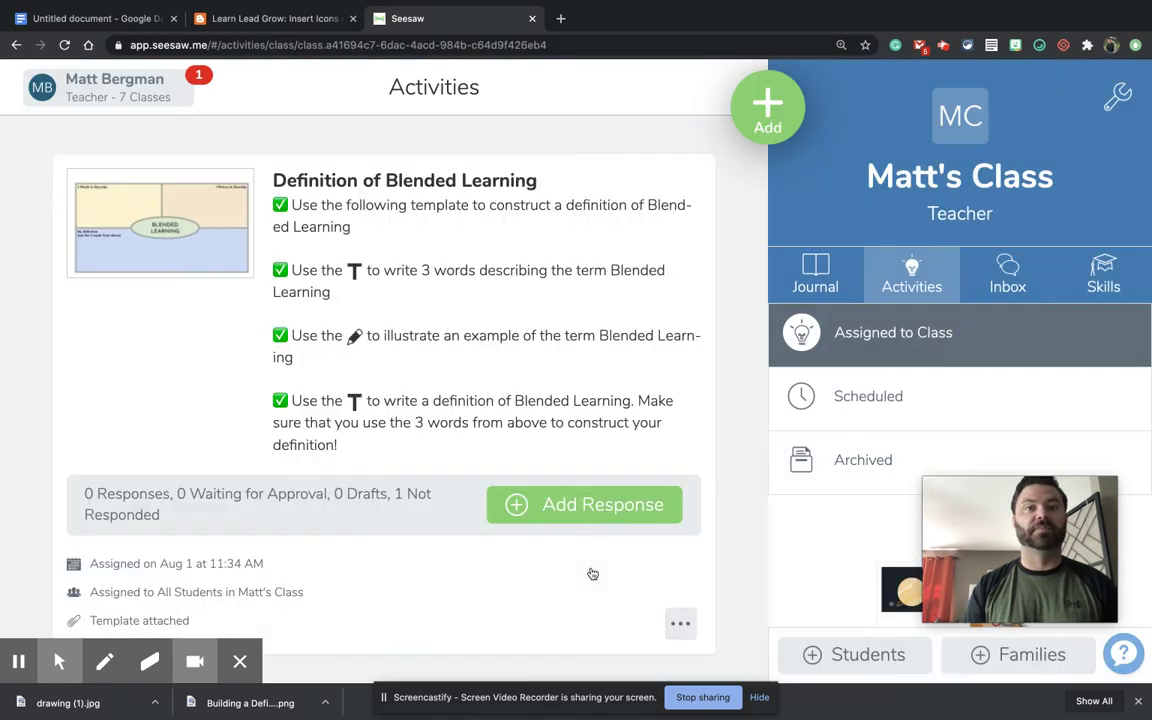